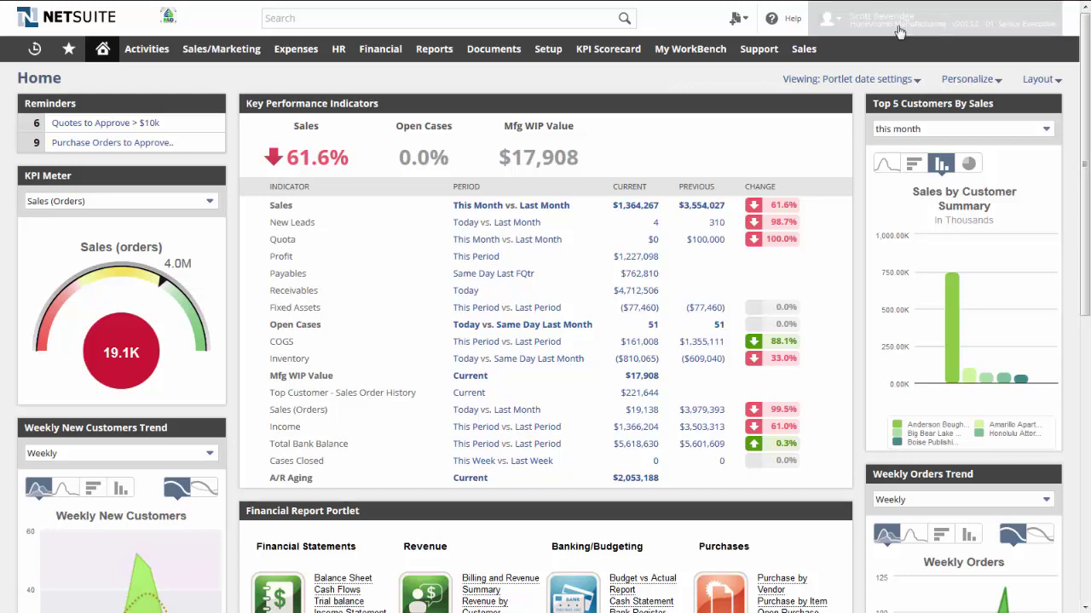
Show the Top 5 Customers period choices and scroll down the dashboard.
mouse_move(899, 32)
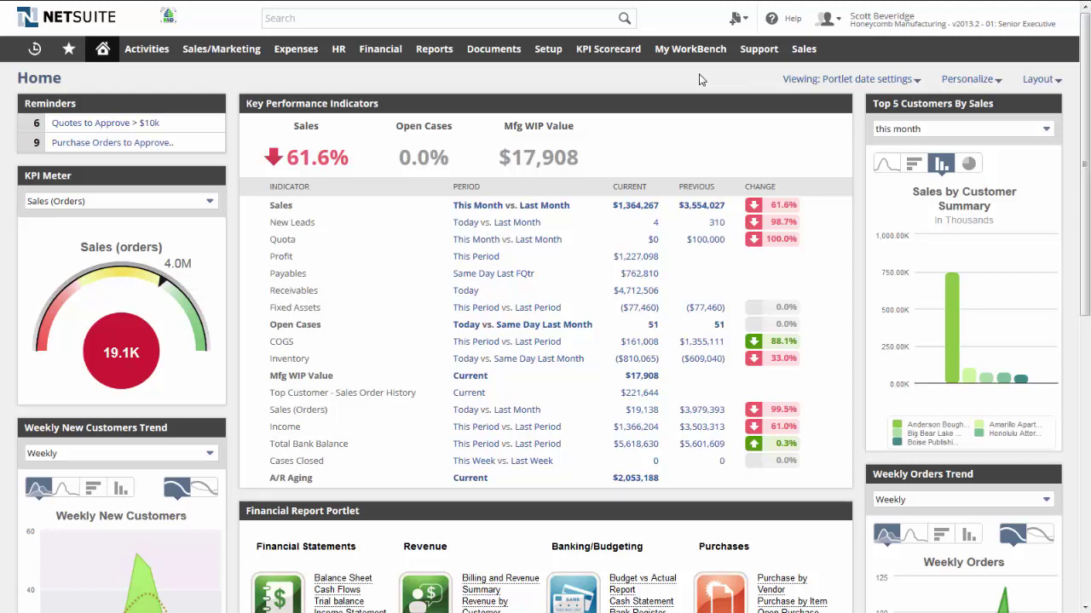
left_click(972, 129)
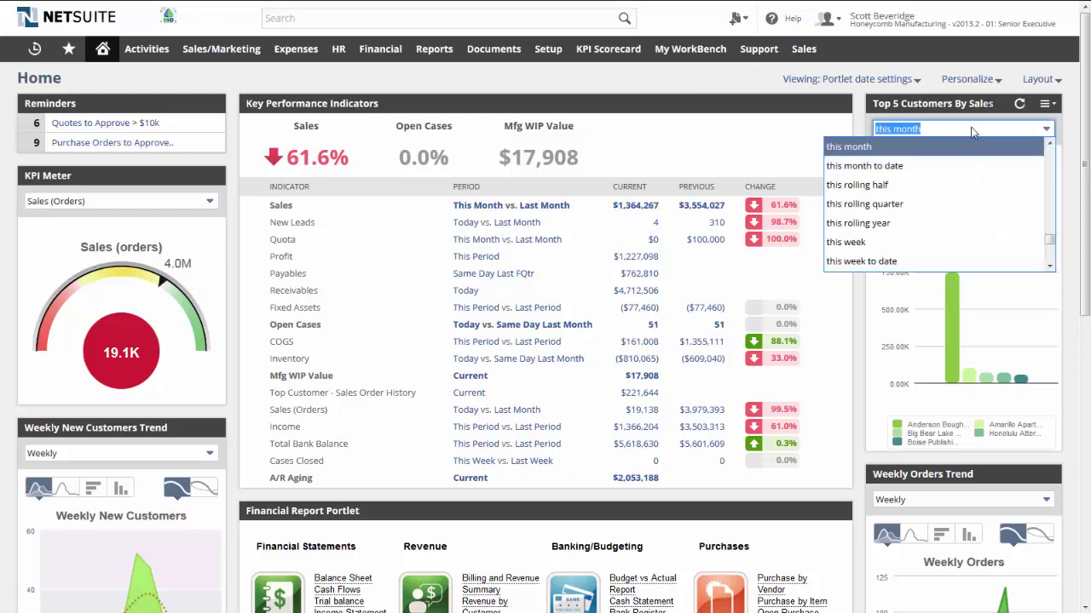
left_click_drag(1088, 129, 1087, 291)
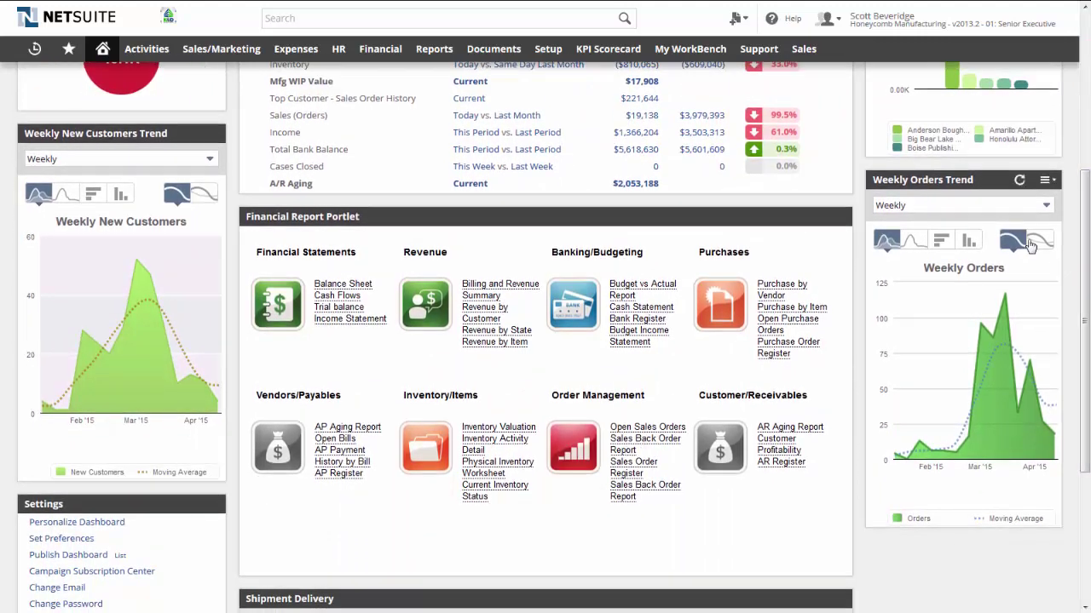
Open the Weekly Orders Trend portlet menu, then bring the Shipment Delivery figures into view.
left_click(1046, 181)
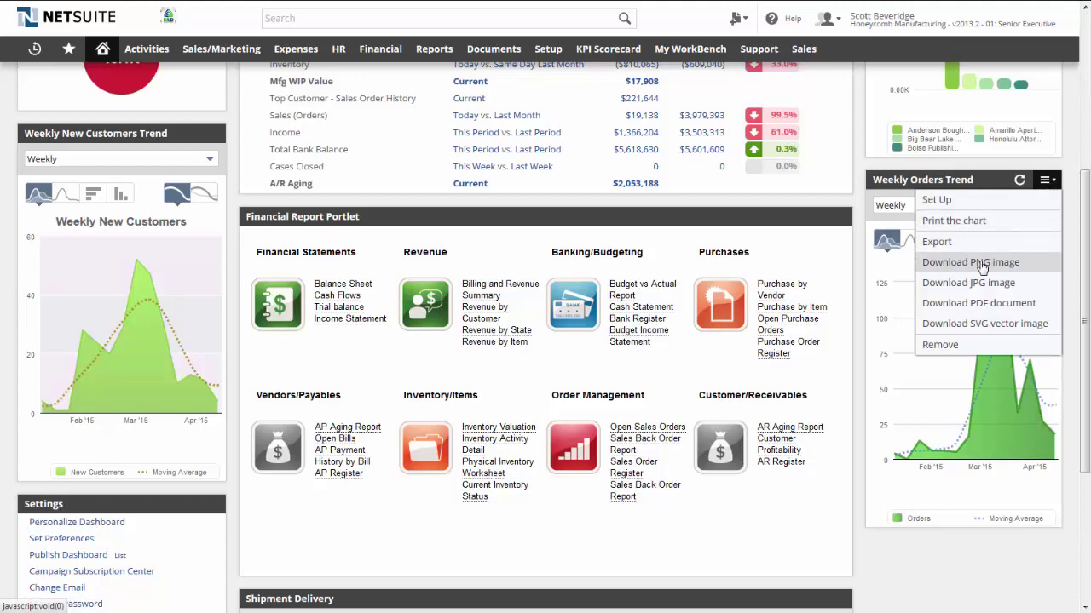
scroll(1084, 247, "down", 3)
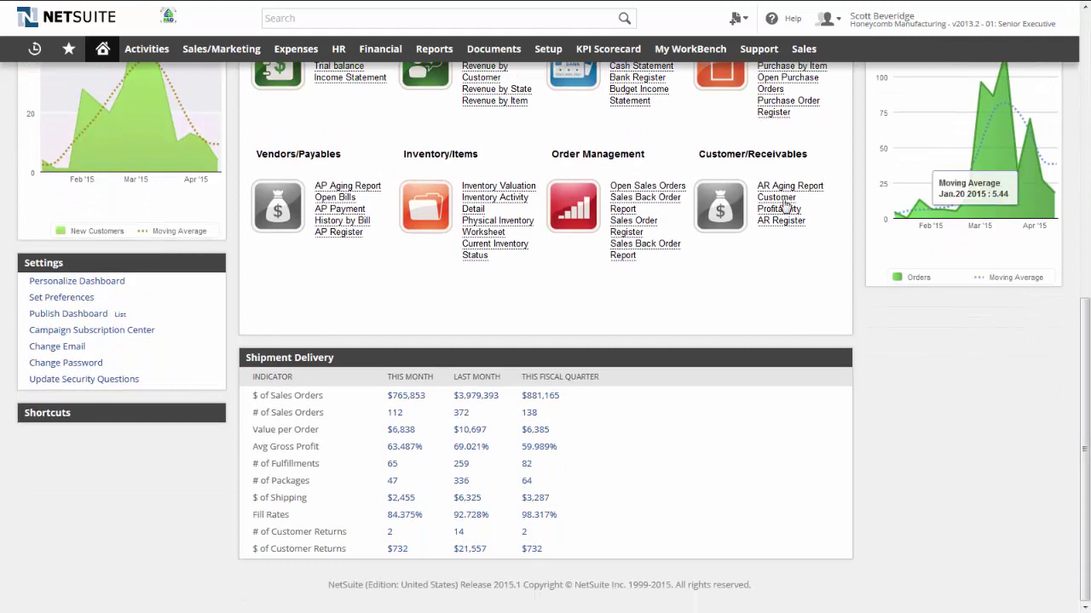
mouse_move(499, 362)
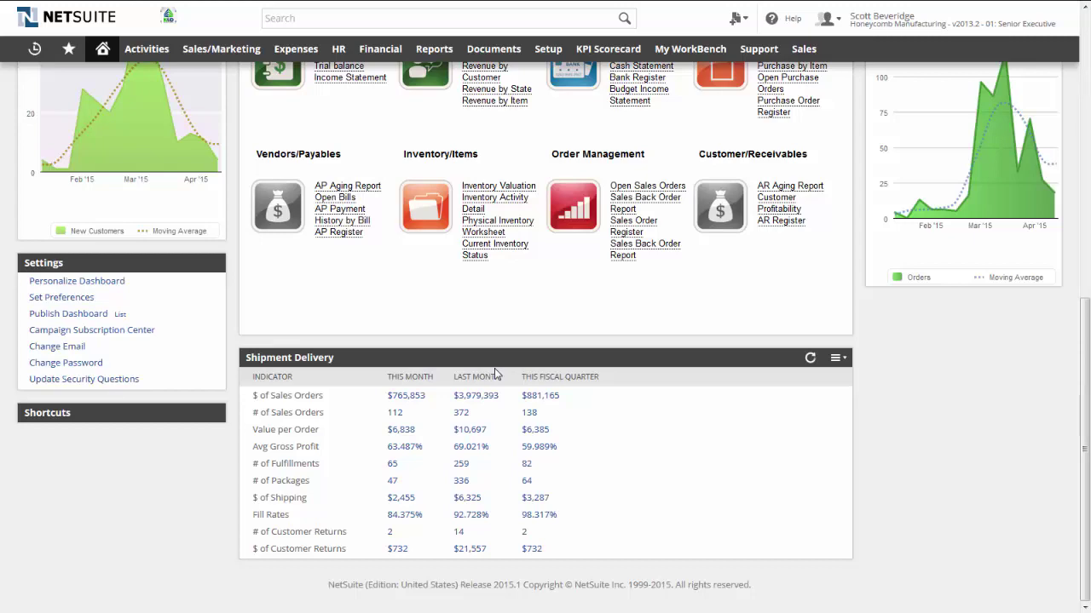
scroll(496, 375, "up", 15)
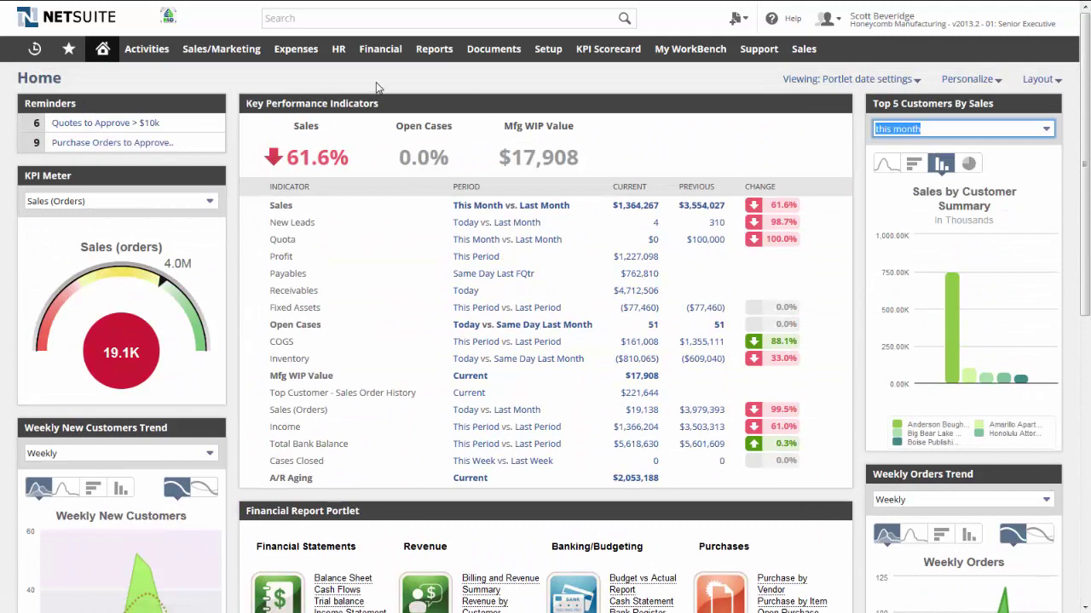
mouse_move(288, 58)
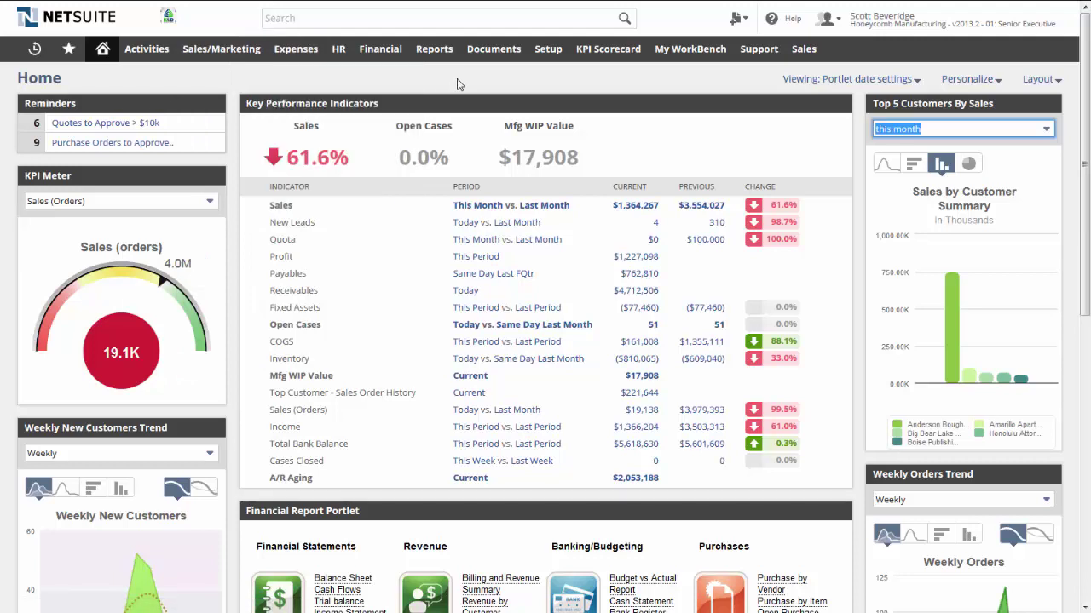
left_click(385, 23)
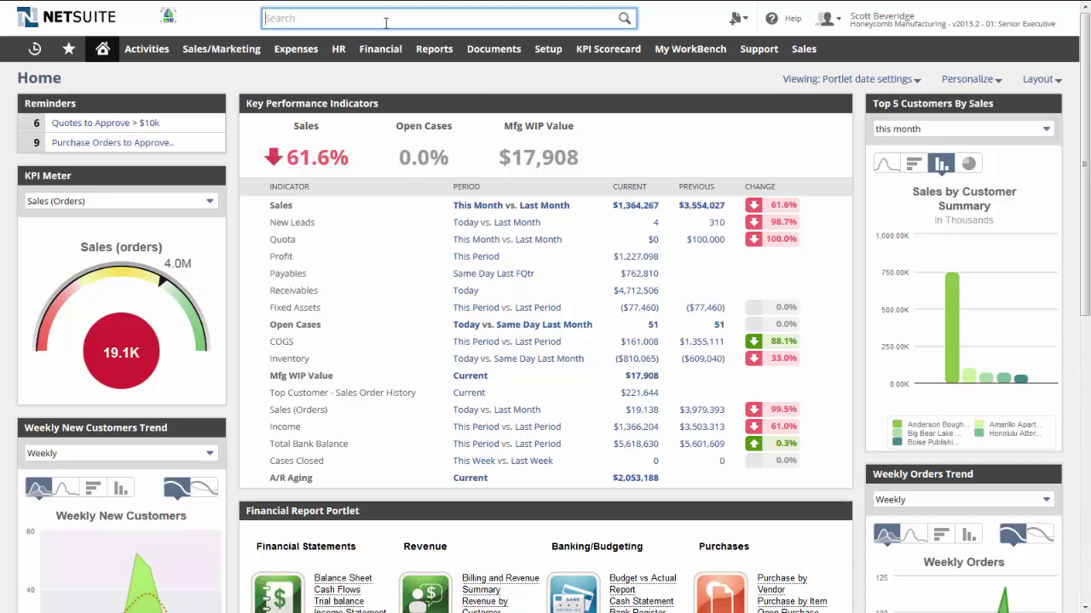
type("CHart of")
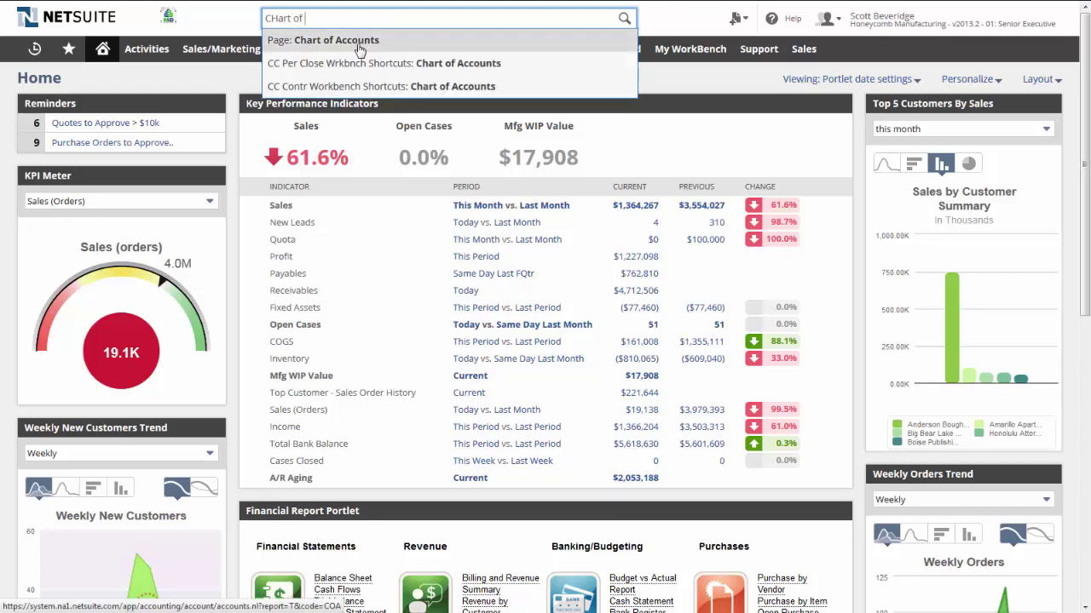
triple_click(343, 16)
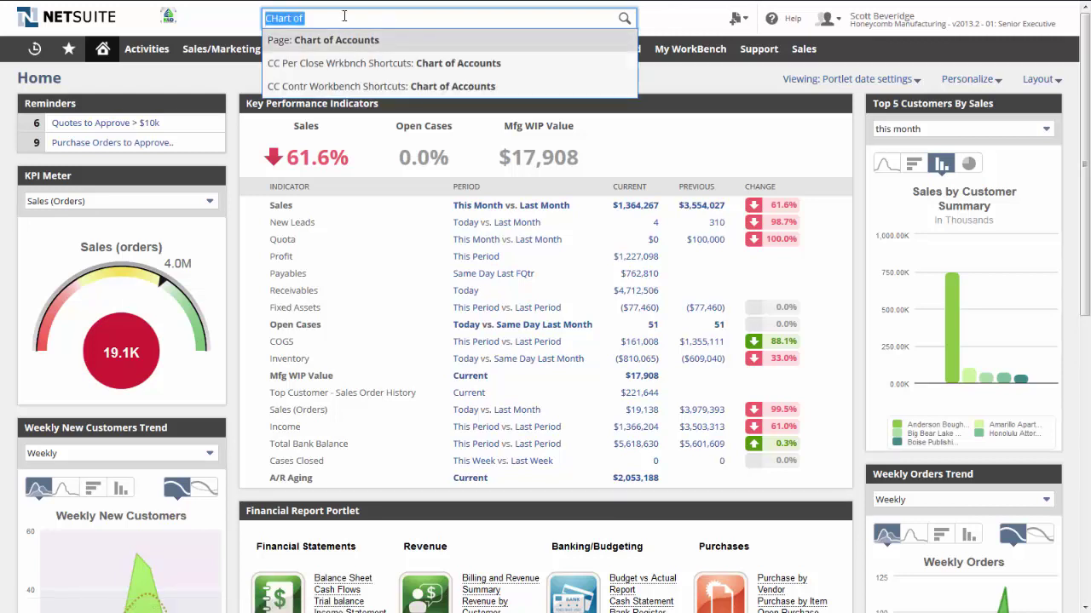
key("BackSpace")
type("JOURNAL")
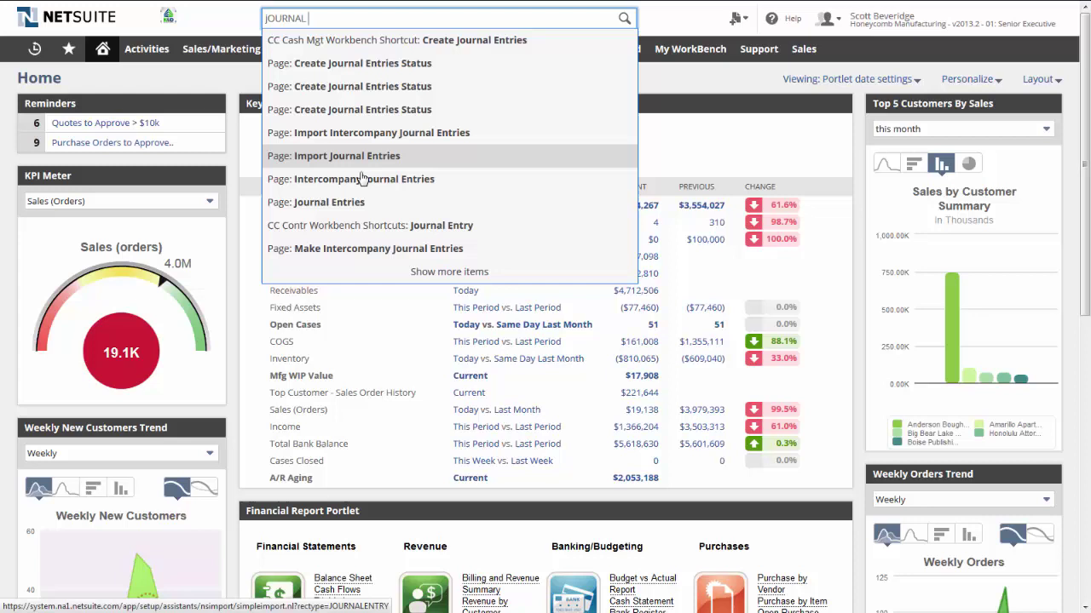
mouse_move(320, 7)
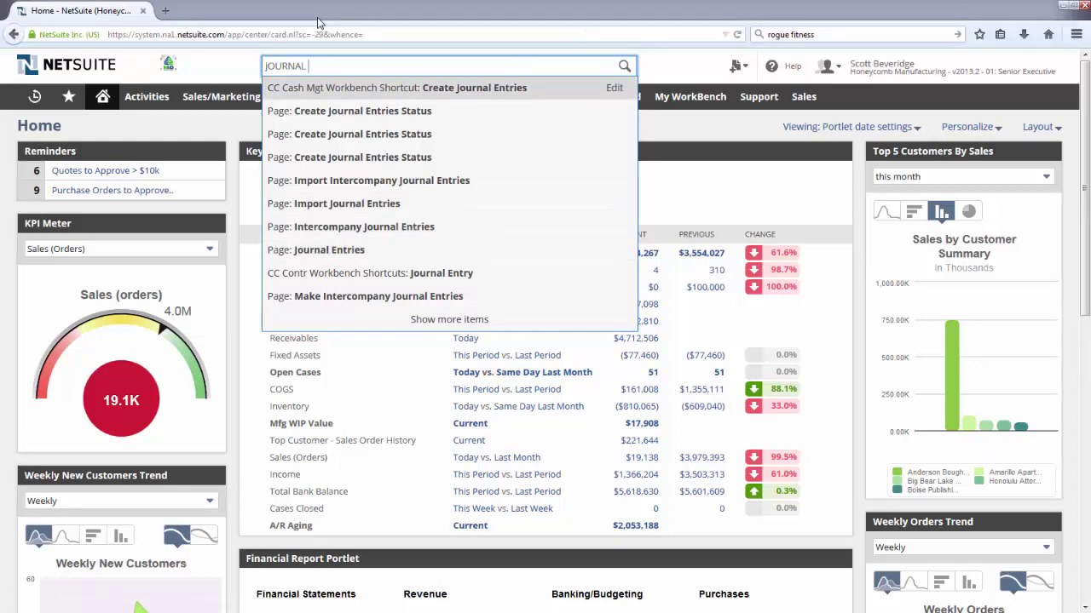
double_click(317, 65)
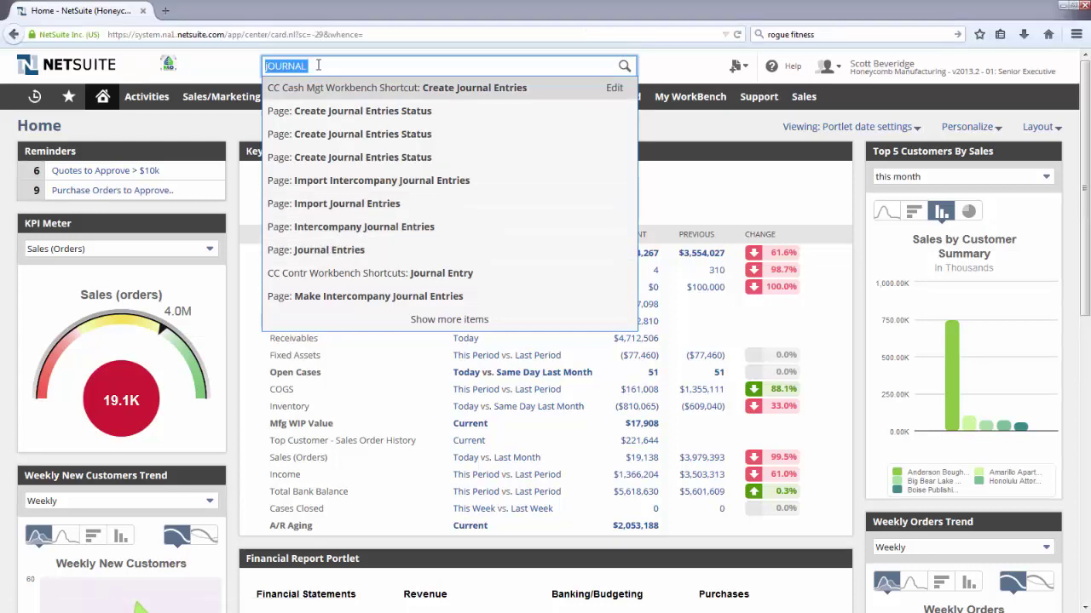
key("BackSpace")
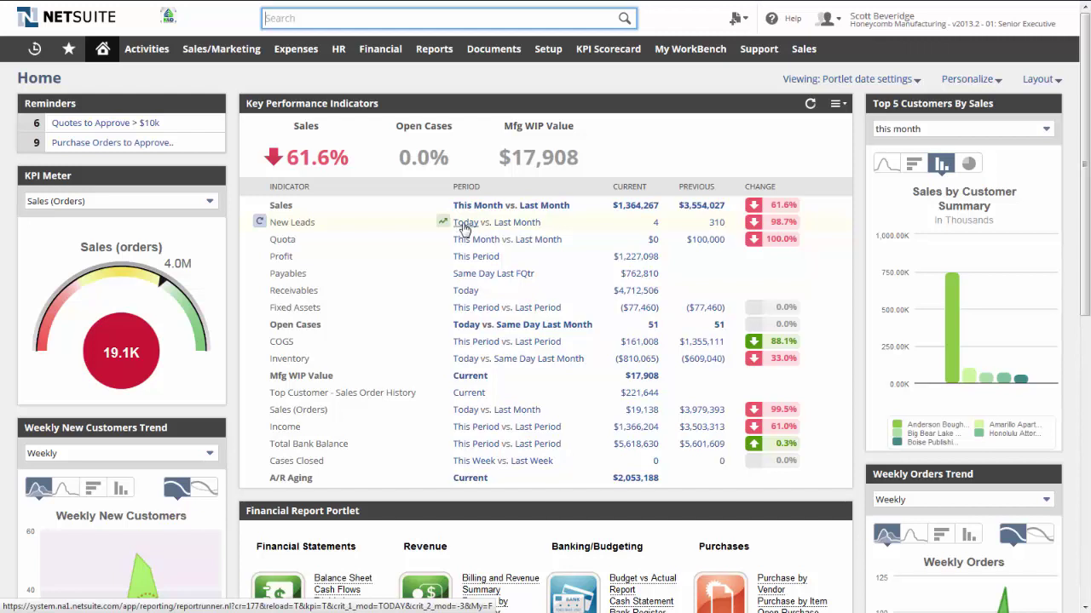
Choose Set Up from the Key Performance Indicators portlet menu to list its 17 snapshots.
left_click(835, 104)
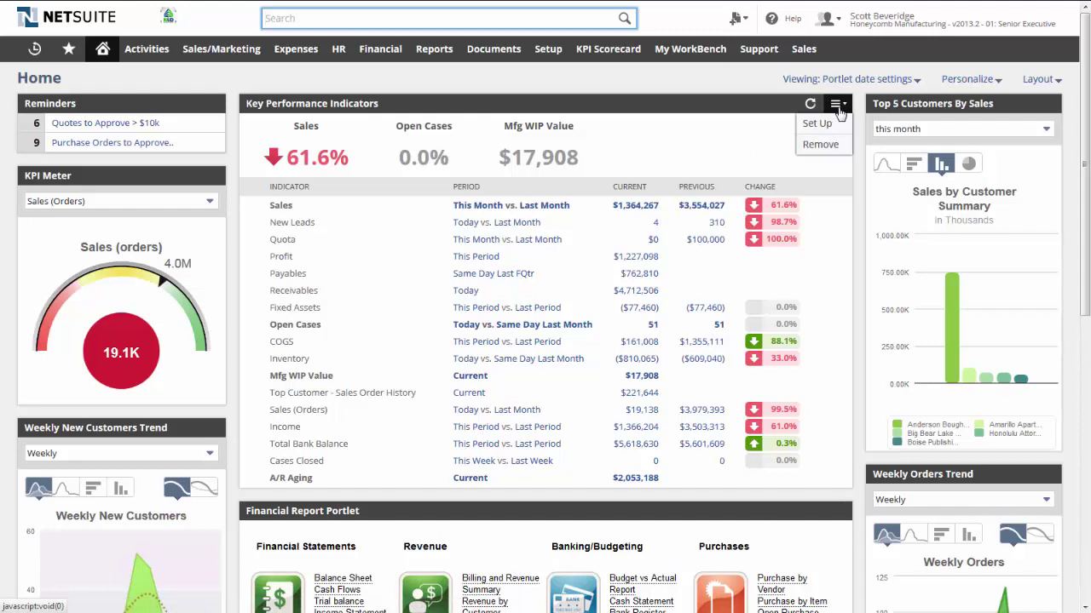
left_click(819, 124)
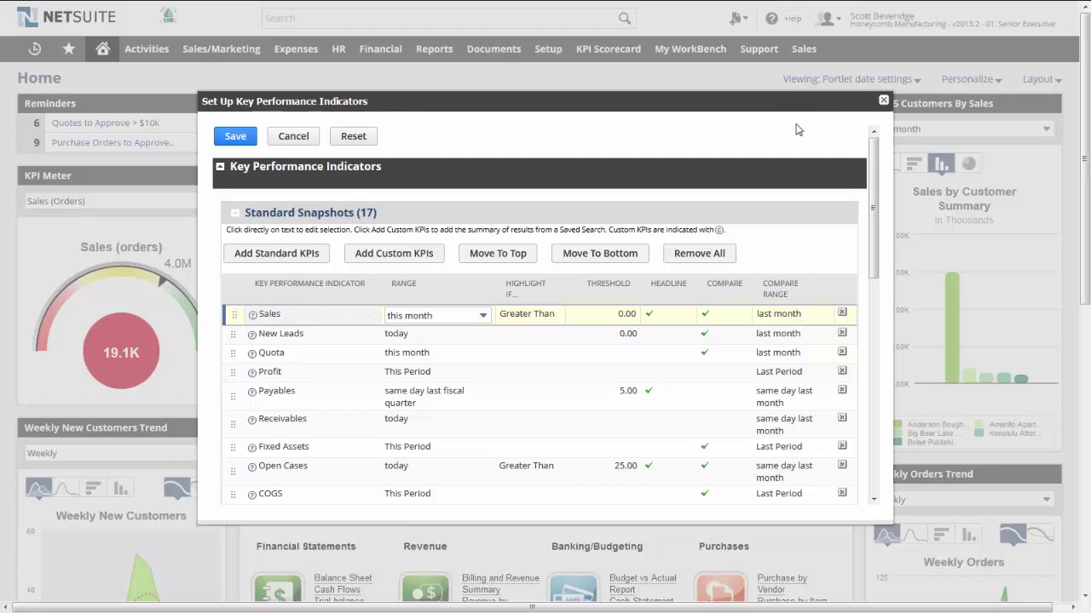
left_click(389, 252)
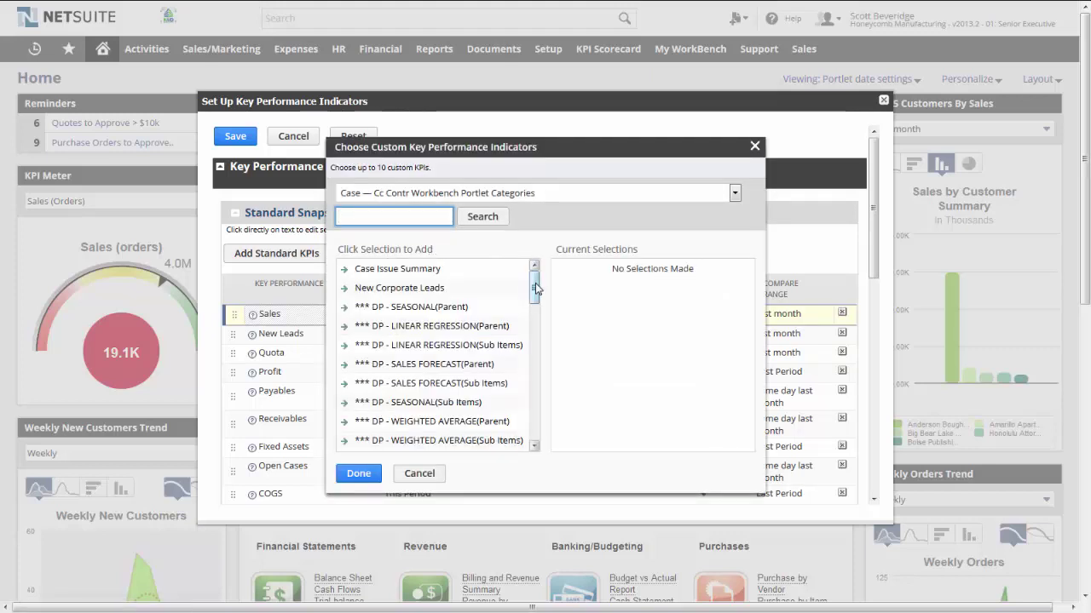
left_click_drag(535, 289, 535, 308)
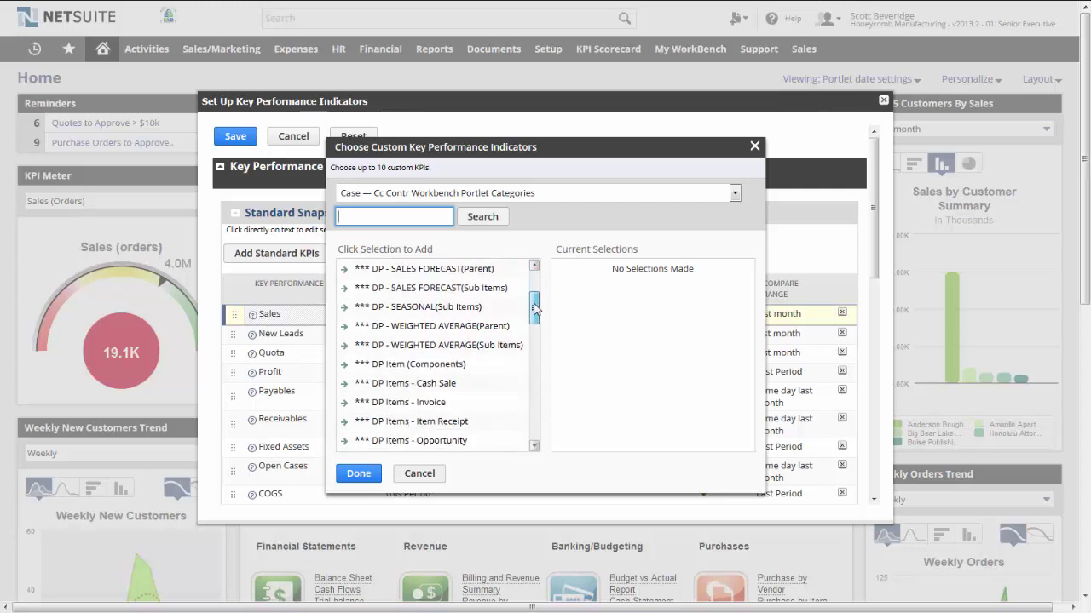
left_click(755, 148)
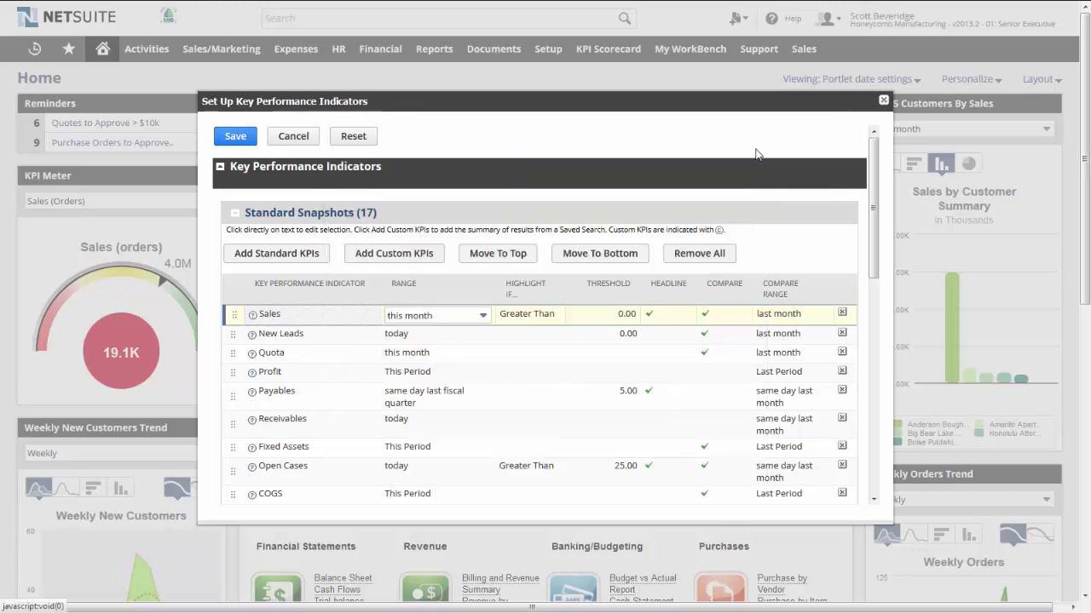
Save the KPI settings and drill from the Income value into the April 2015 Income Statement.
left_click(235, 138)
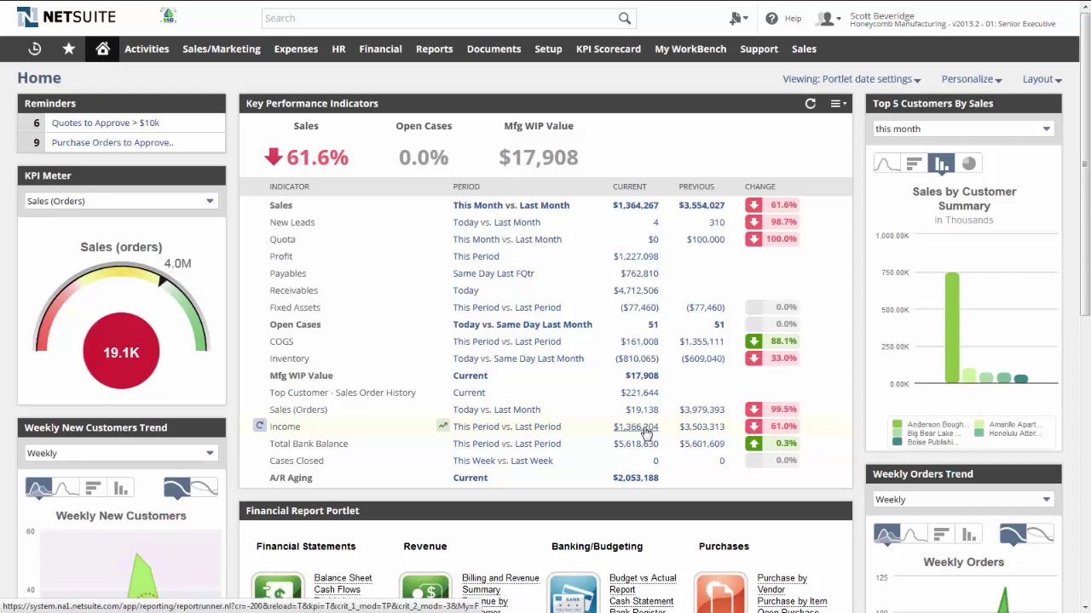
left_click(645, 431)
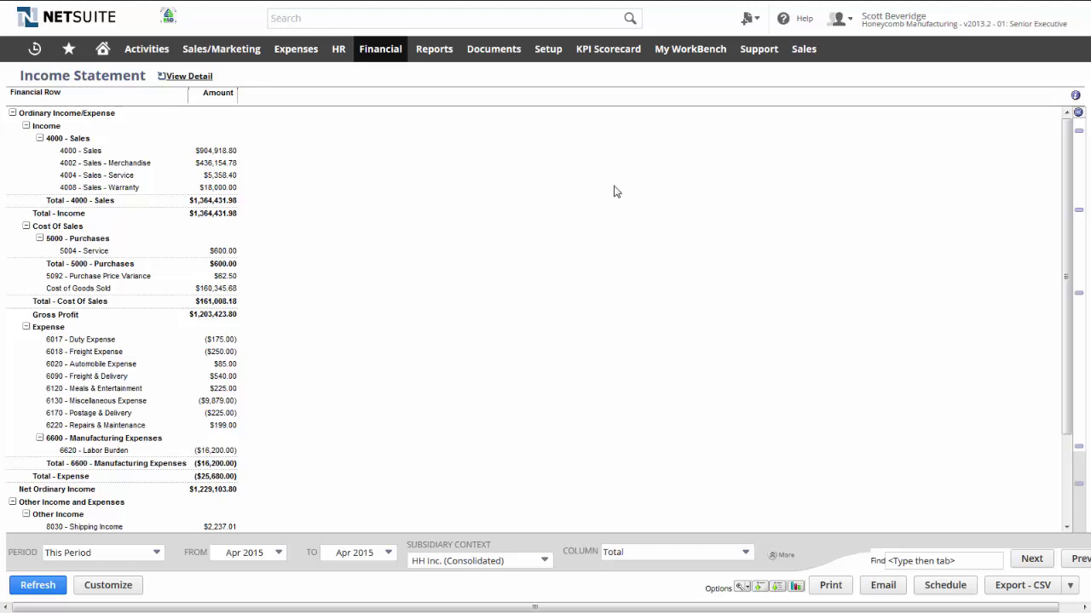
Keep This Period, the subsidiary and the Total column unchanged, then list the report's export formats.
left_click(157, 559)
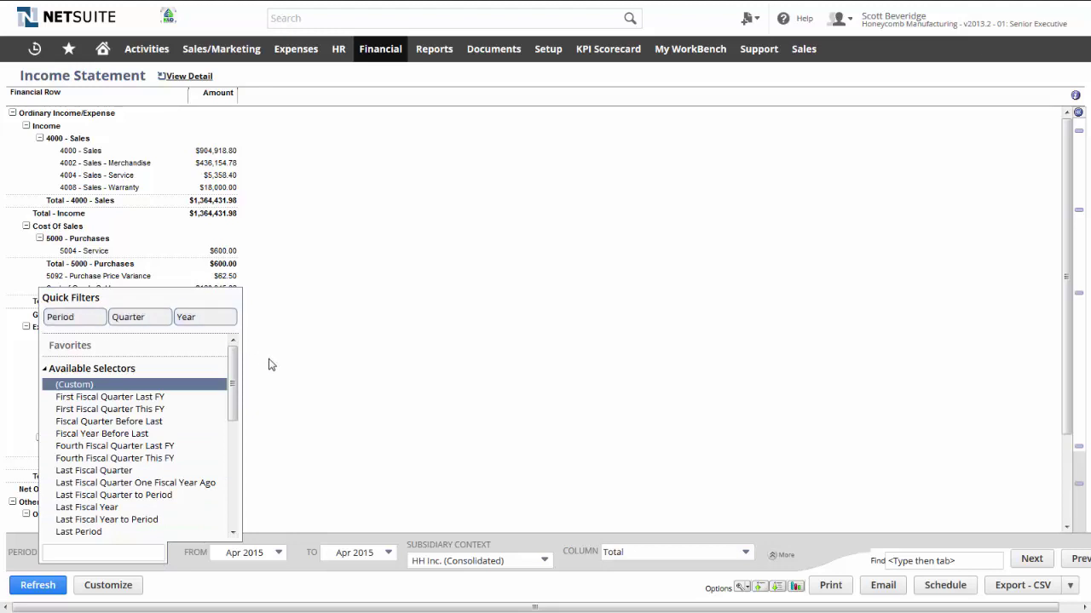
left_click(267, 365)
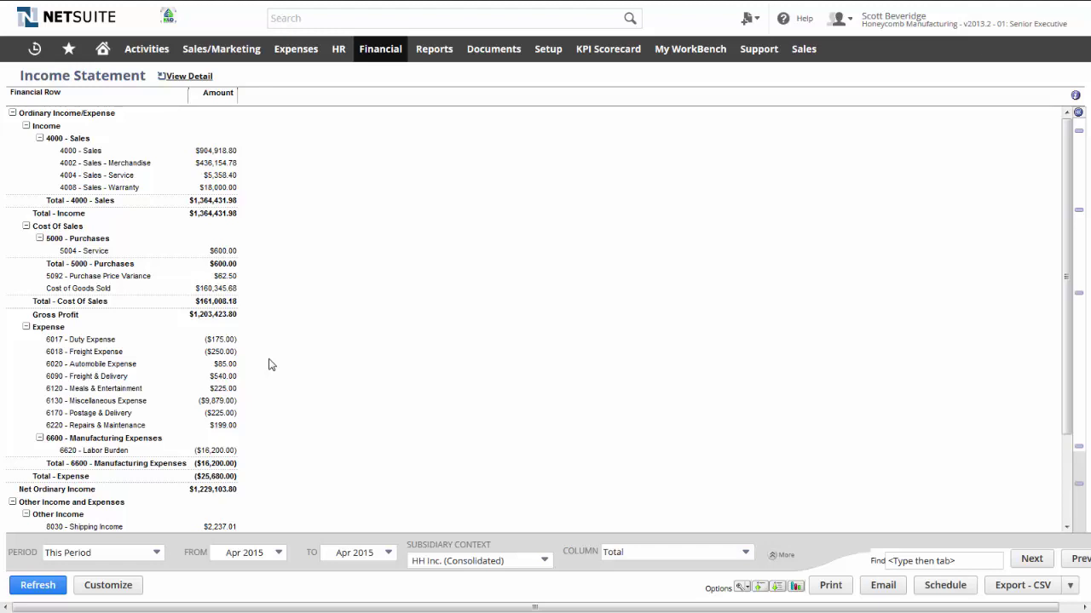
left_click(543, 561)
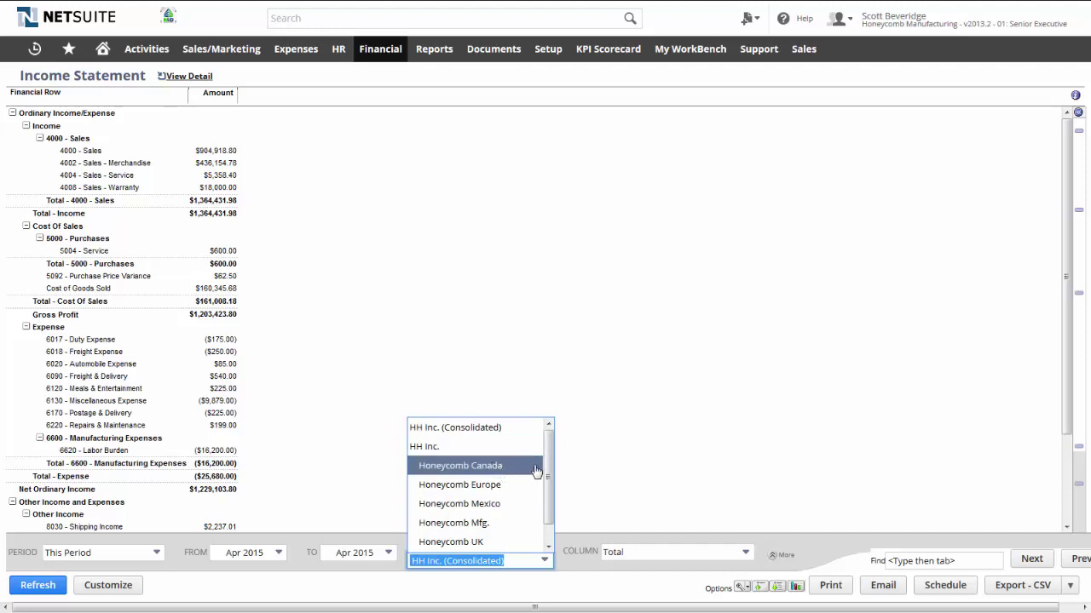
scroll(550, 464, "down", 1)
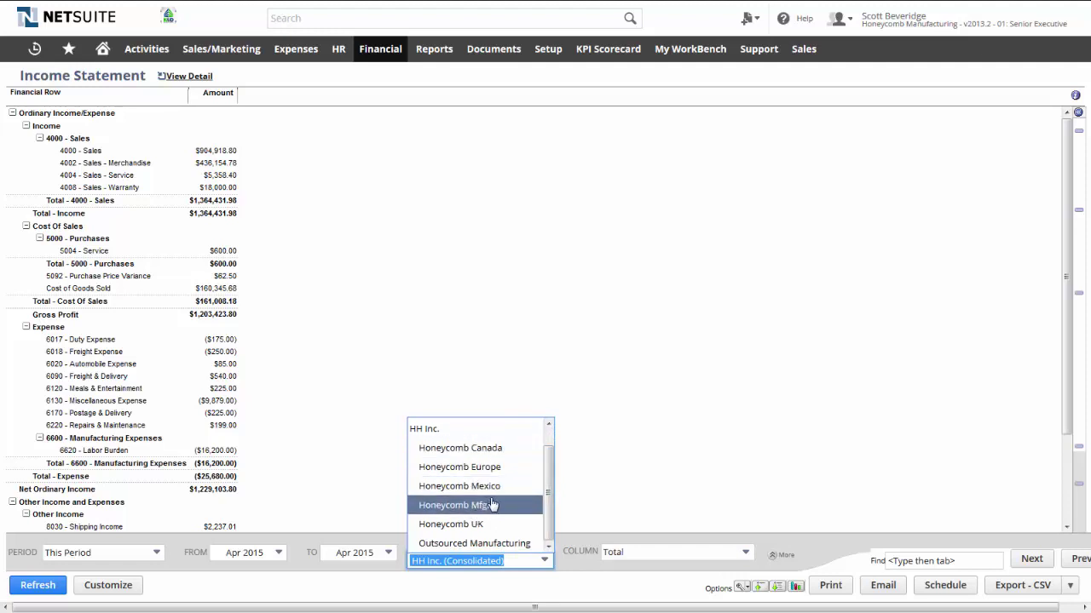
left_click(585, 489)
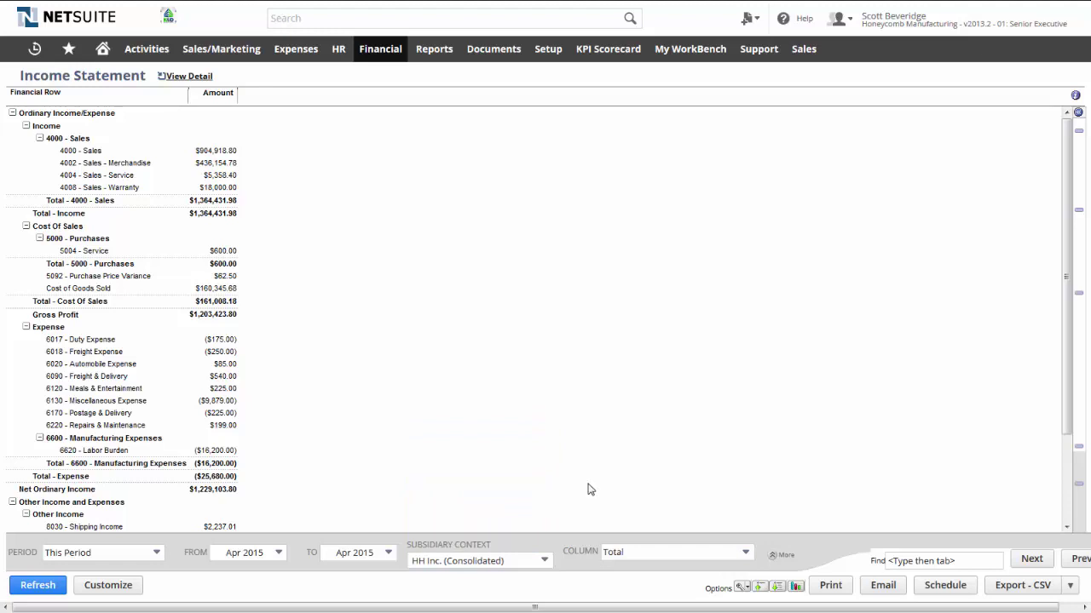
left_click(745, 555)
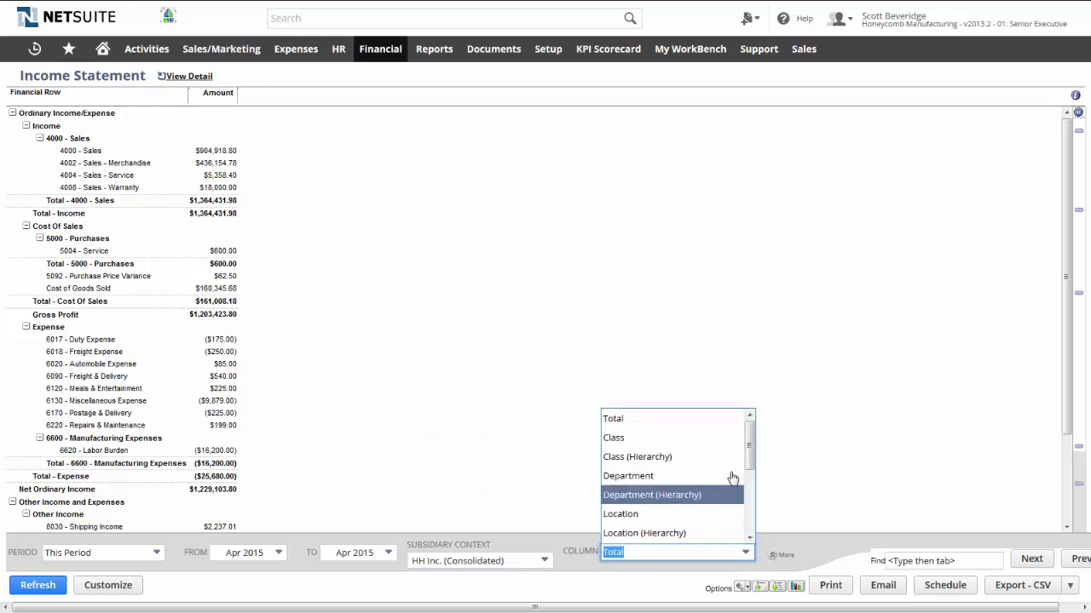
left_click(800, 475)
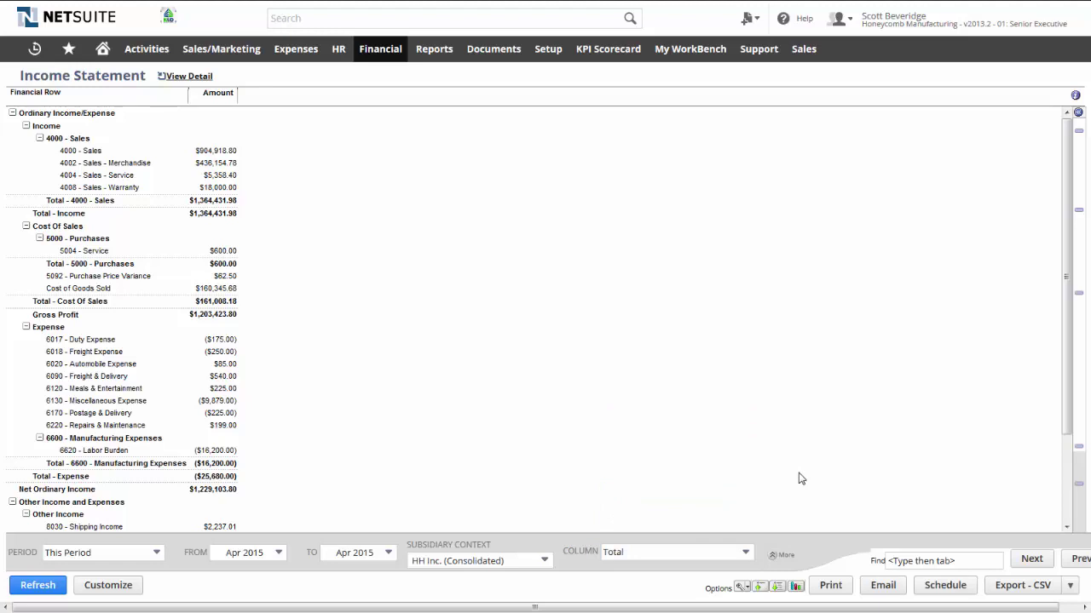
left_click(1069, 585)
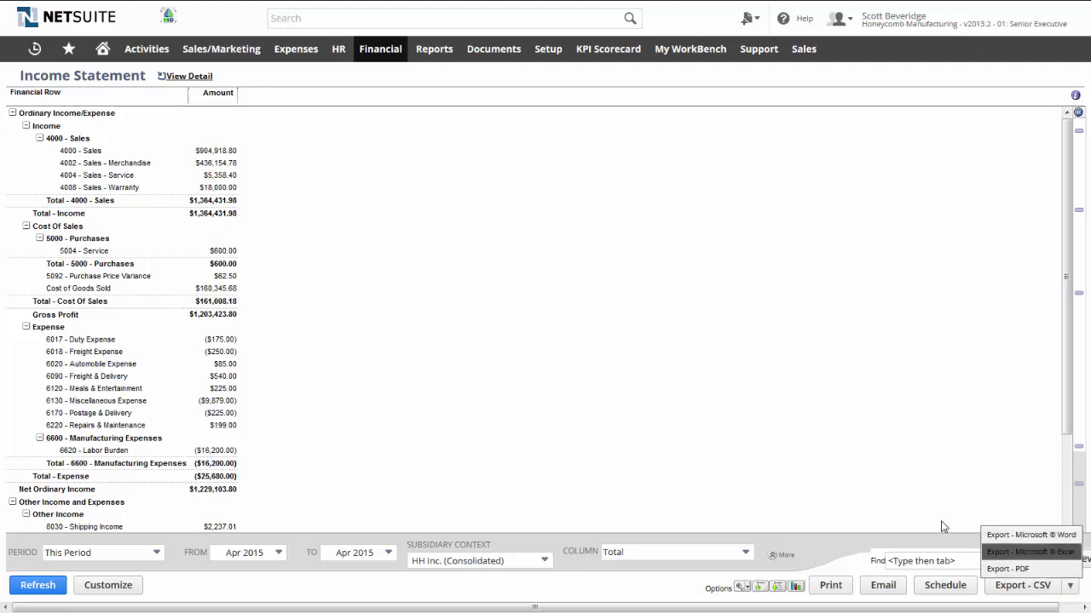
left_click(943, 585)
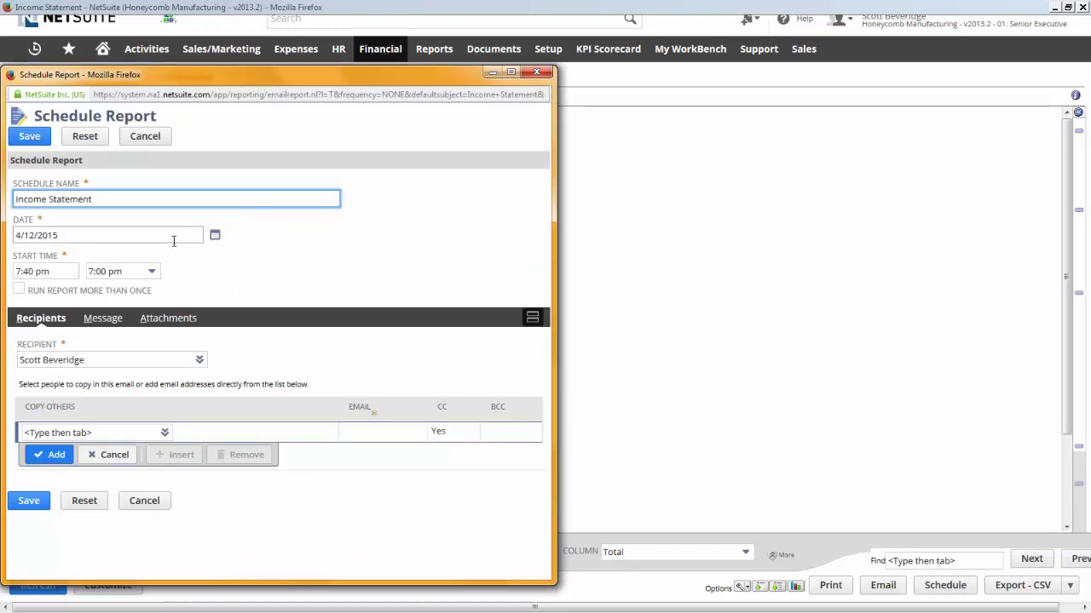
left_click(18, 291)
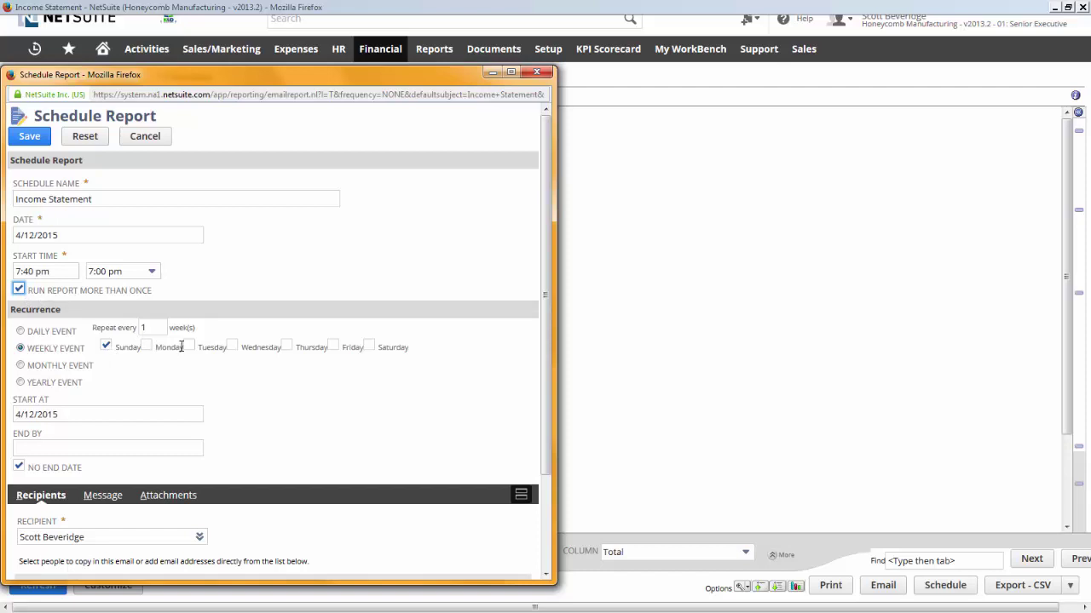
left_click(145, 139)
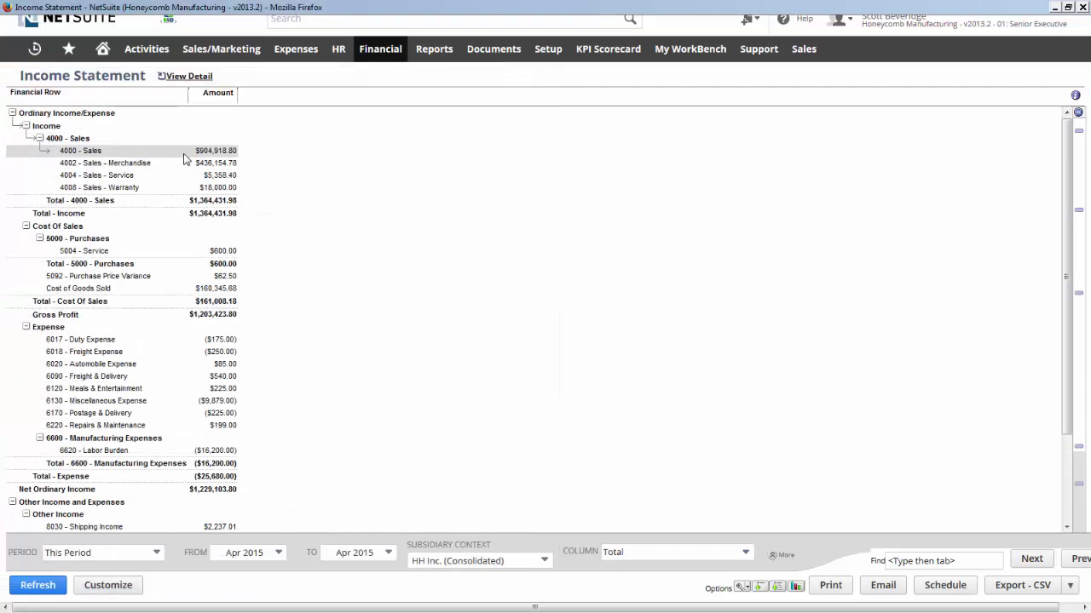
left_click(945, 586)
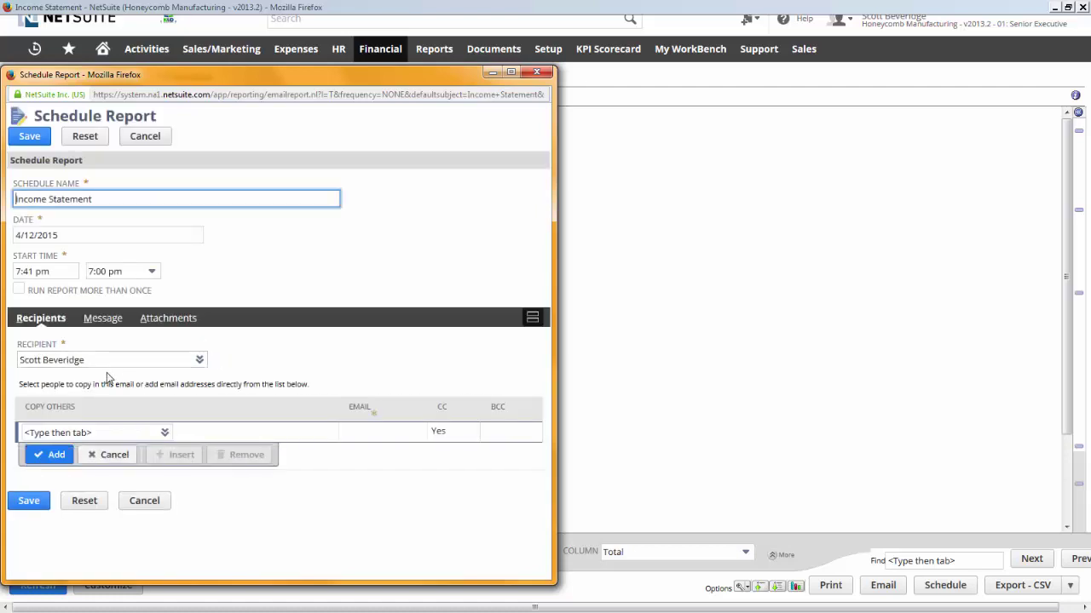
left_click(121, 435)
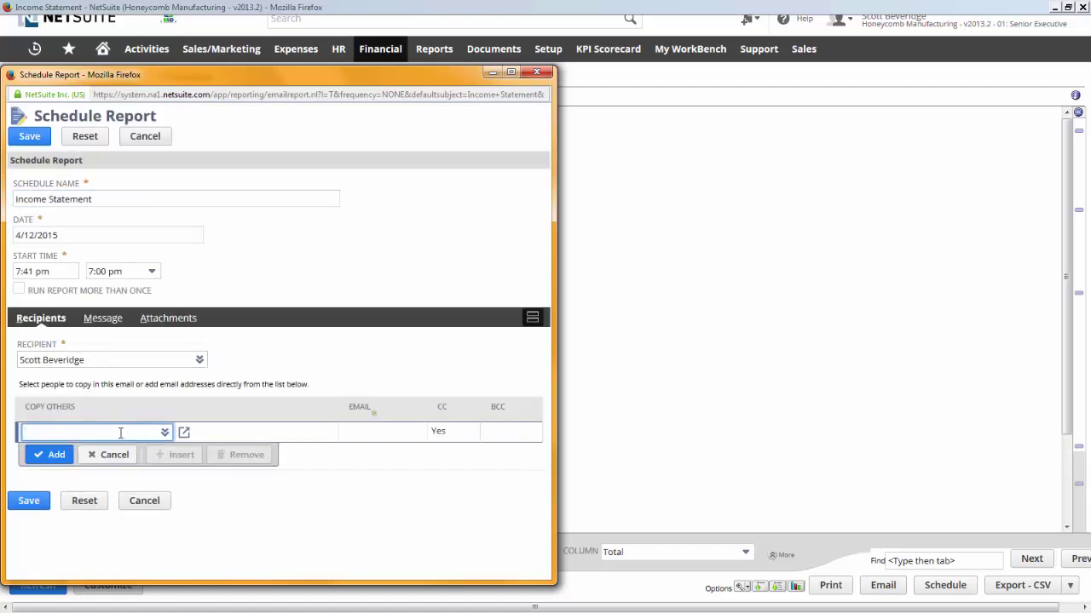
type("MARY")
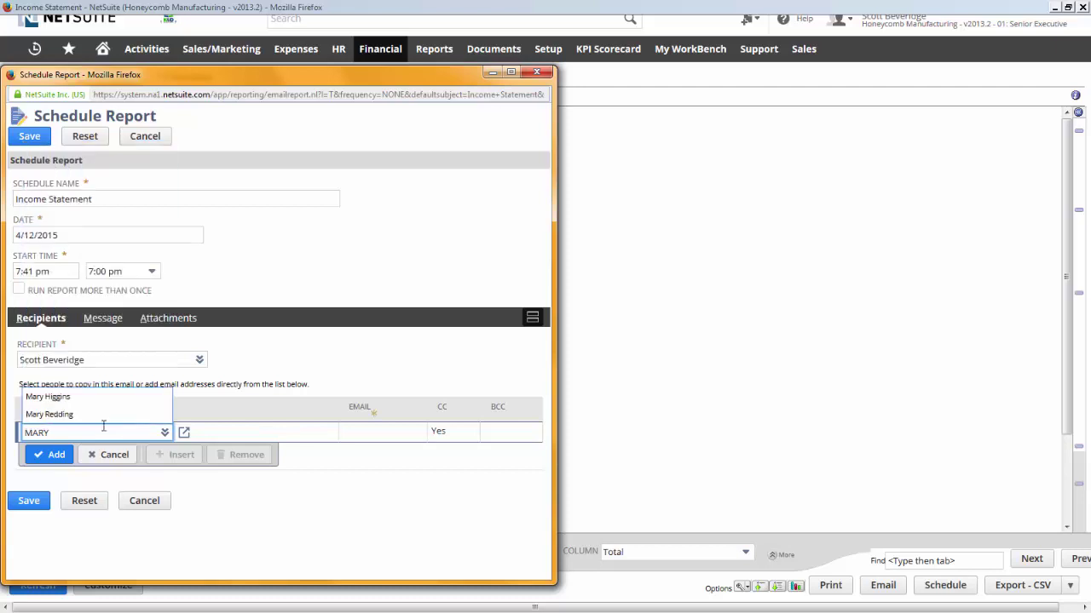
left_click(77, 415)
left_click(49, 454)
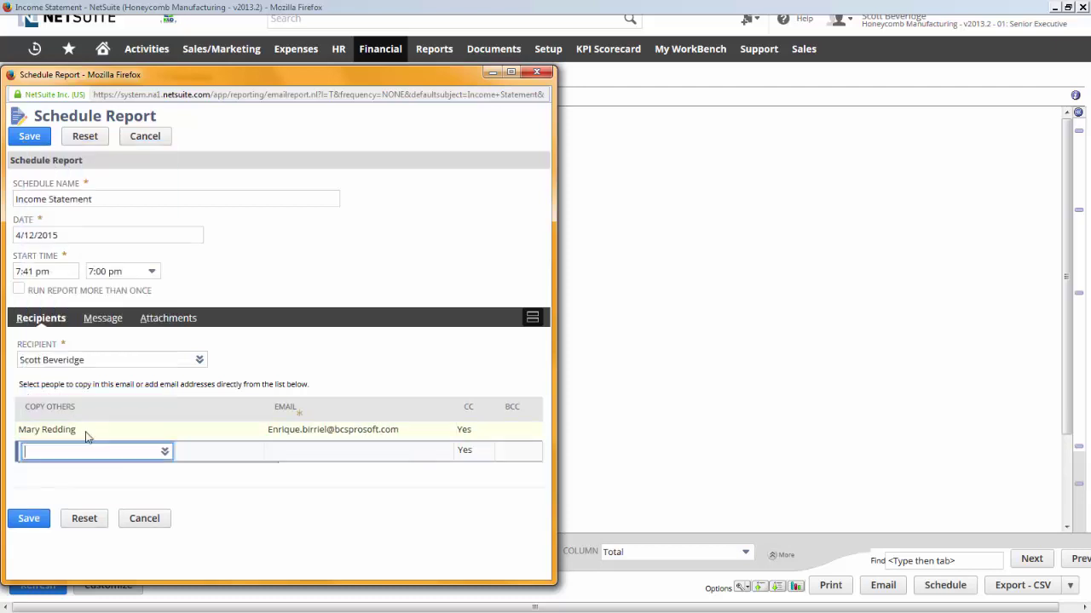
left_click(98, 322)
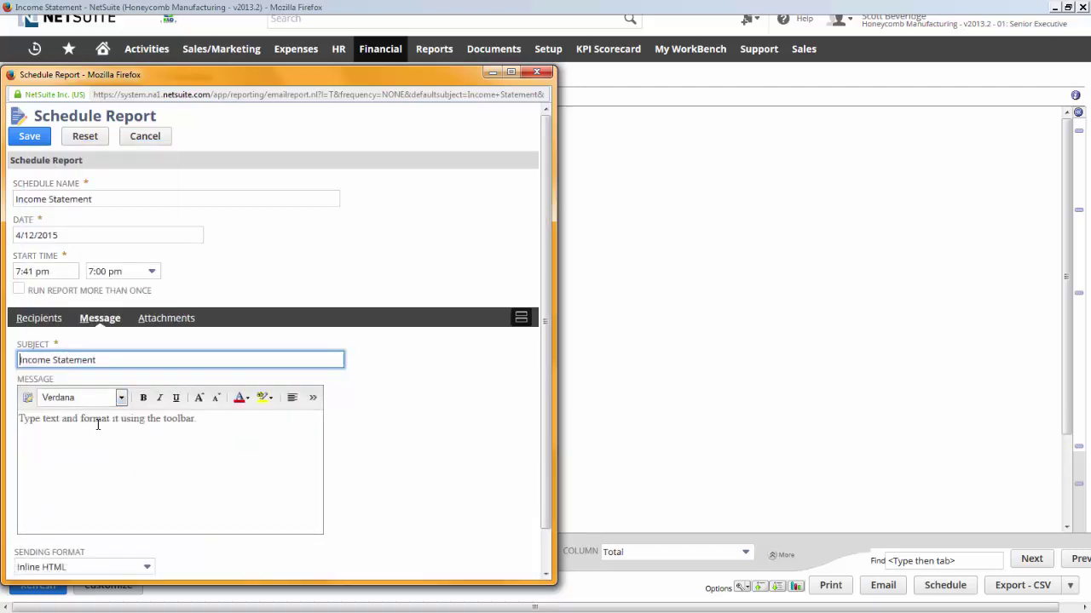
left_click(98, 423)
type("gREAT")
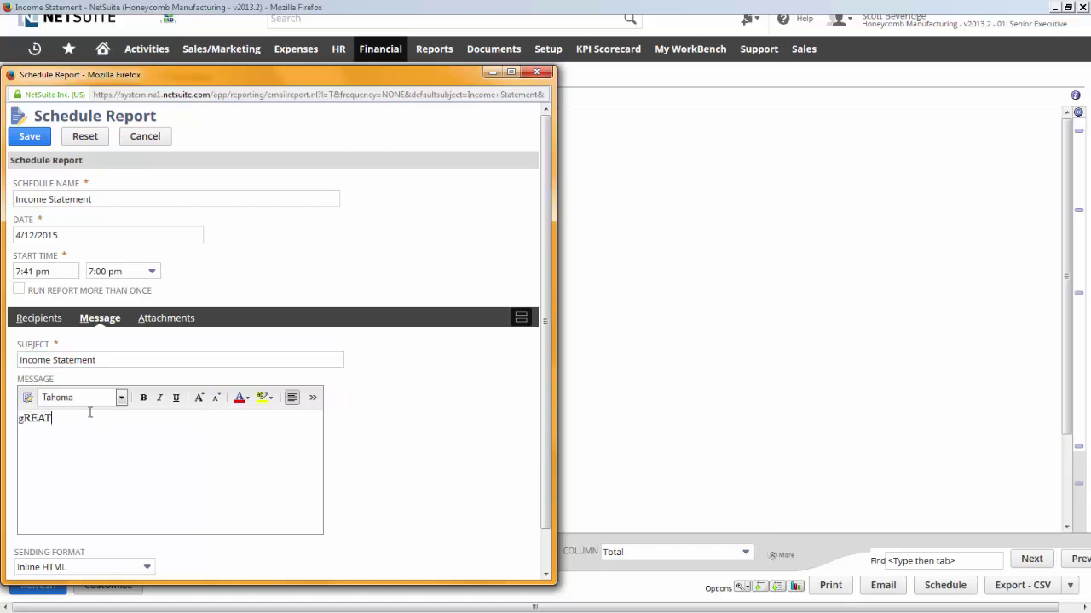
key("BackSpace")
key("BackSpace")
key("BackSpace")
key("BackSpace")
key("BackSpace")
type("Great Jo")
left_click(163, 322)
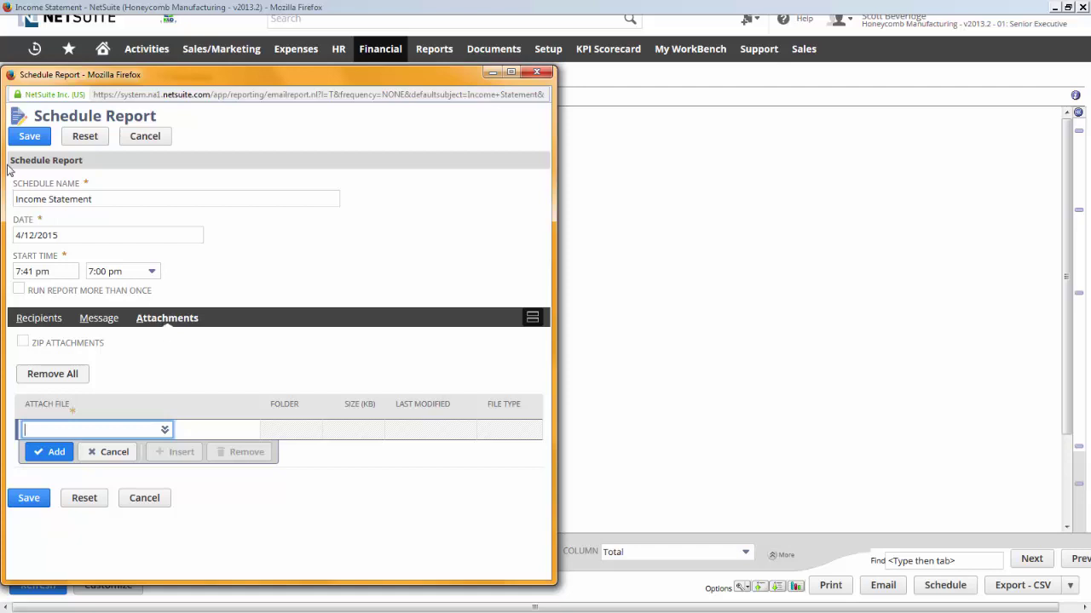
left_click(150, 137)
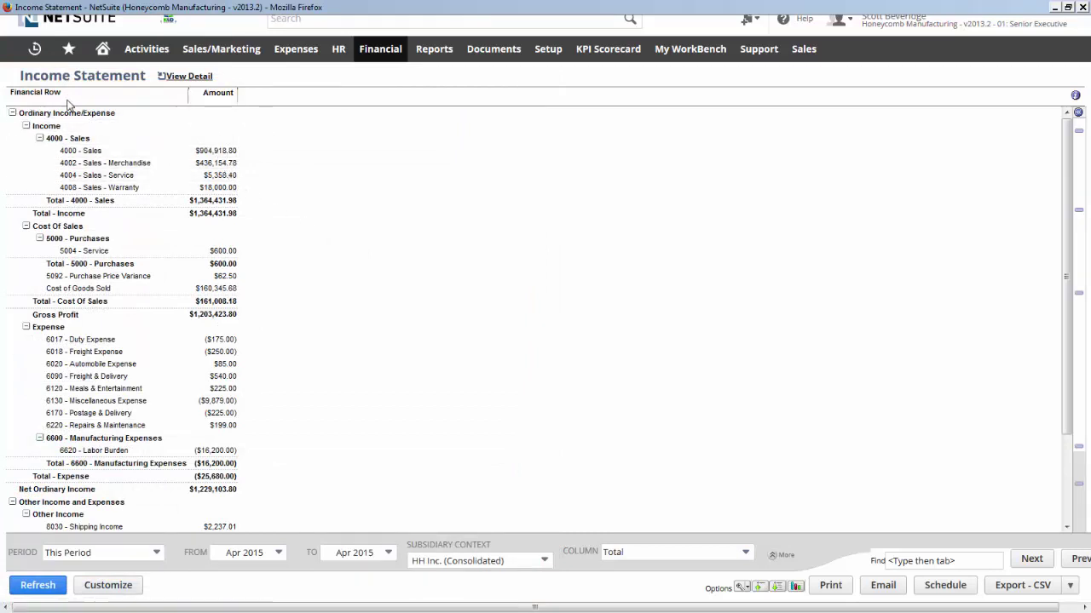
Collapse and re-expand Ordinary Income/Expense, then drill into 4000 - Sales for its transaction detail.
left_click(13, 114)
left_click(12, 113)
left_click(205, 155)
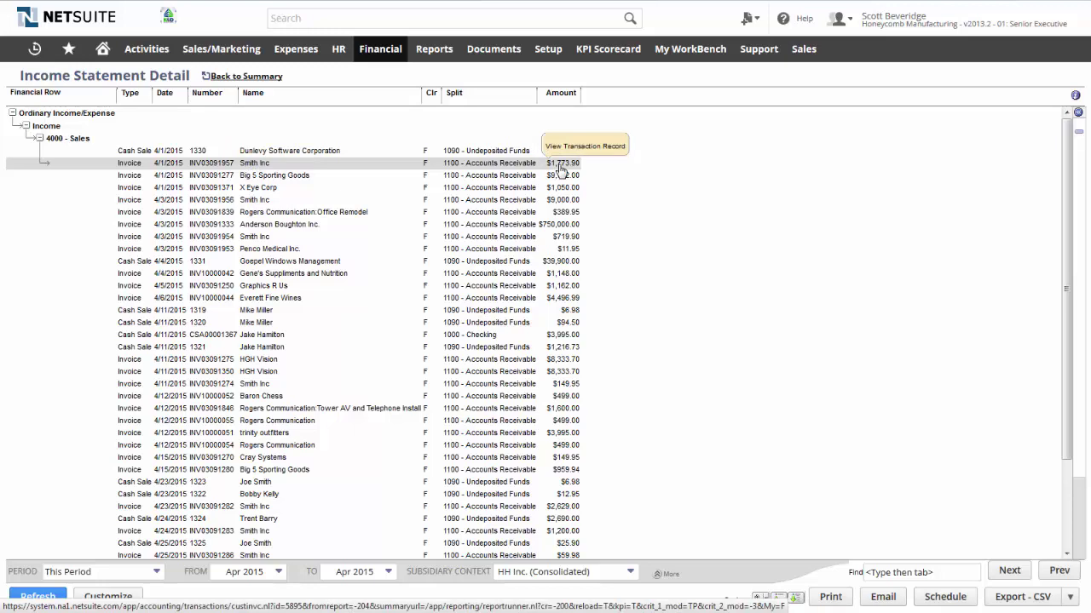
Open the $1,773.90 invoice and view its billing address and shipping information.
left_click(560, 165)
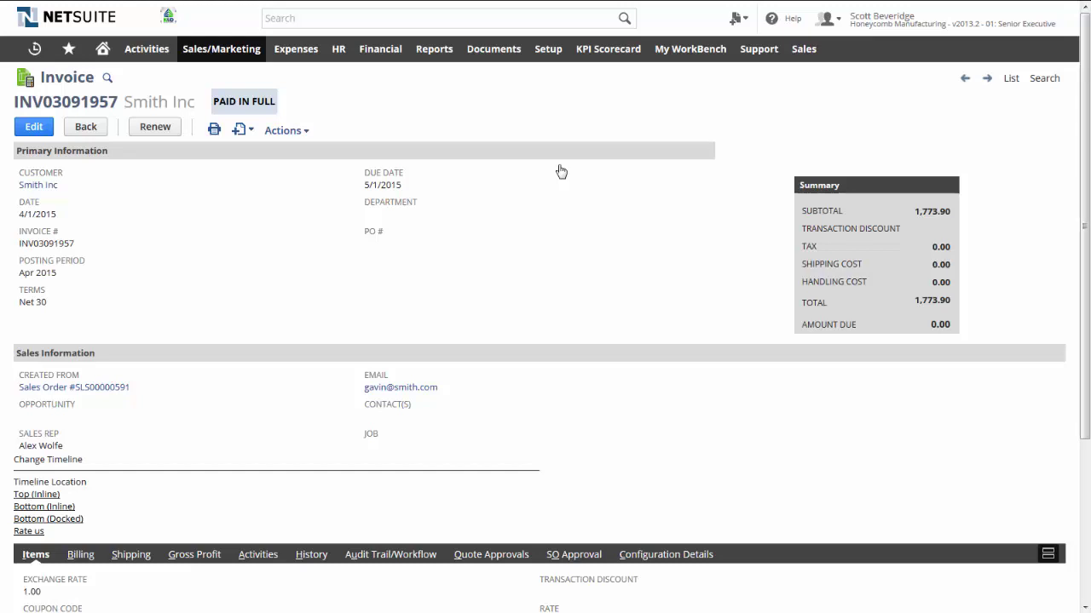
scroll(549, 209, "down", 3)
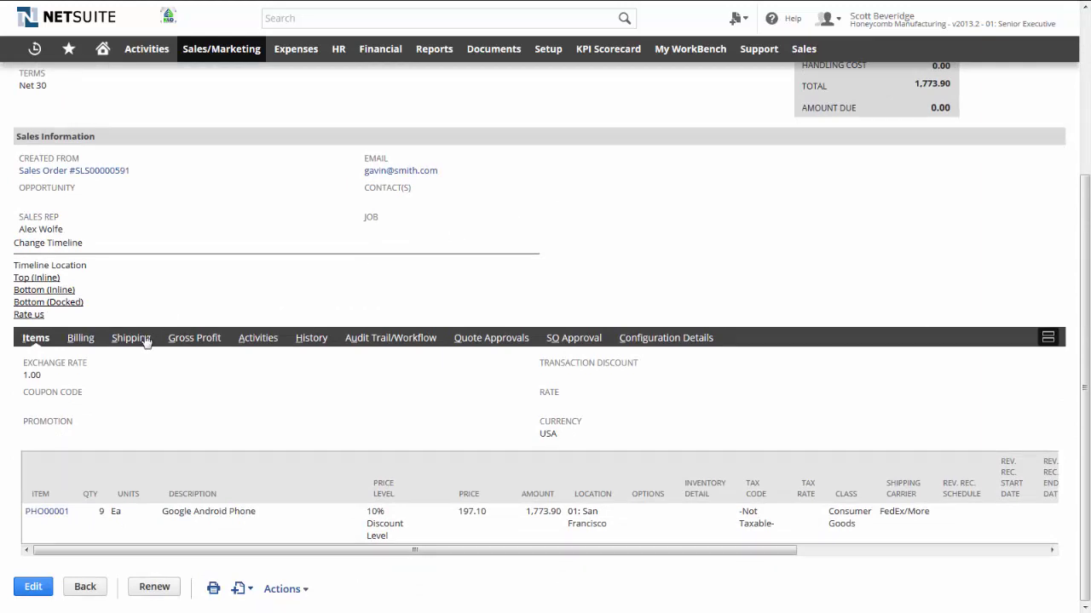
left_click(84, 343)
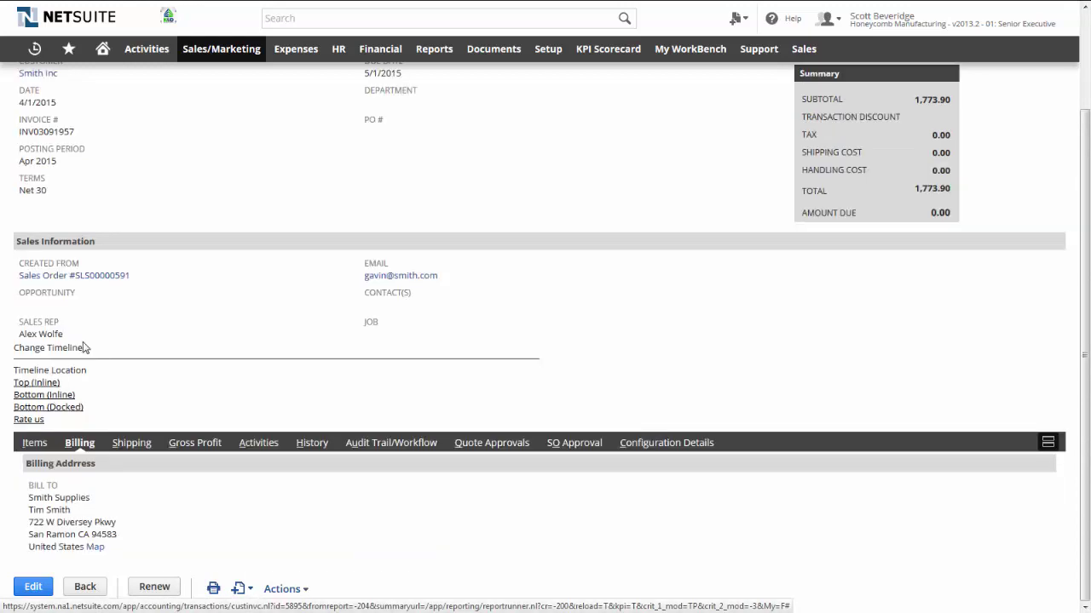
left_click(131, 444)
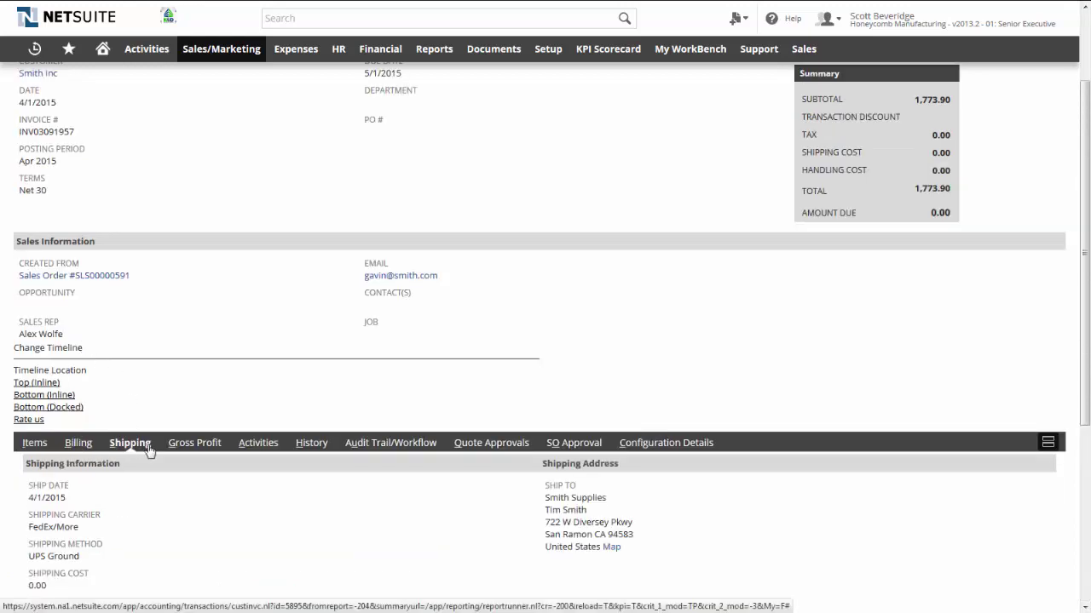
Review the invoice's Gross Profit, Activities, Phone Calls and Audit Trail subtabs, then return to the header.
left_click(195, 444)
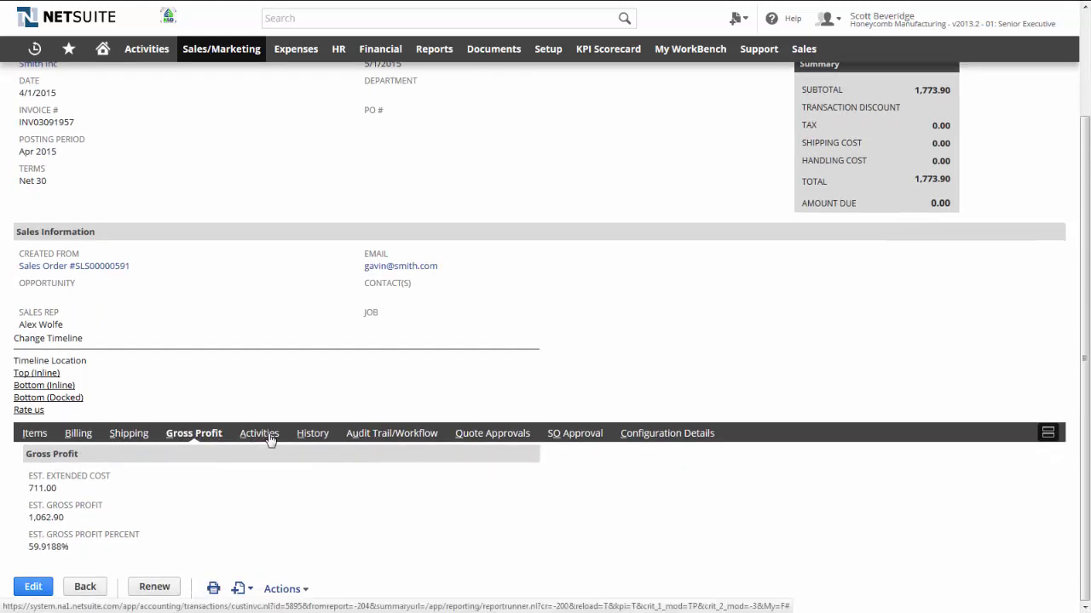
left_click(257, 434)
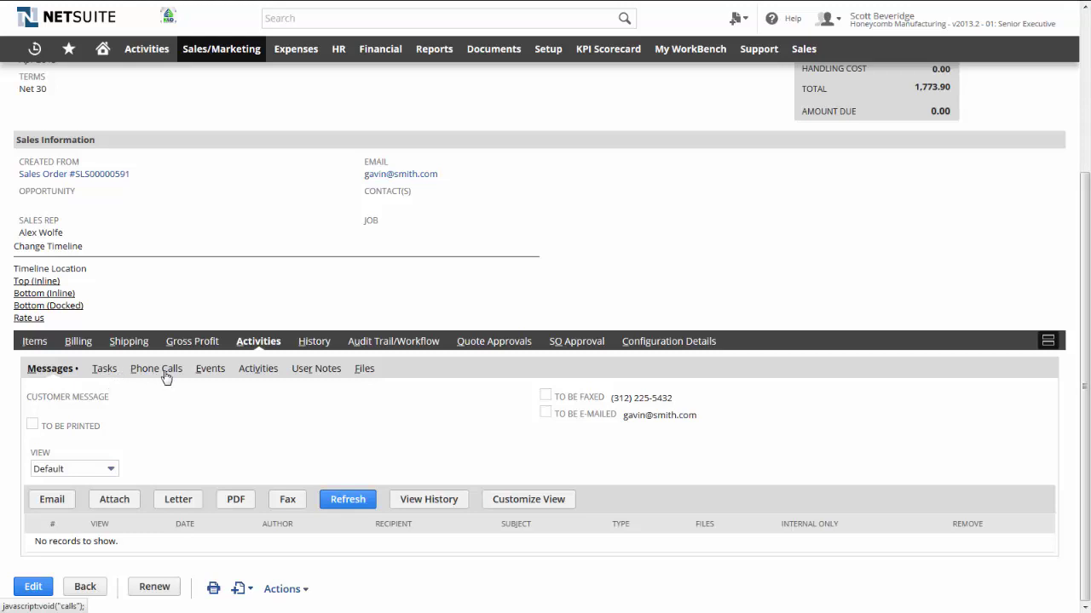
left_click(165, 375)
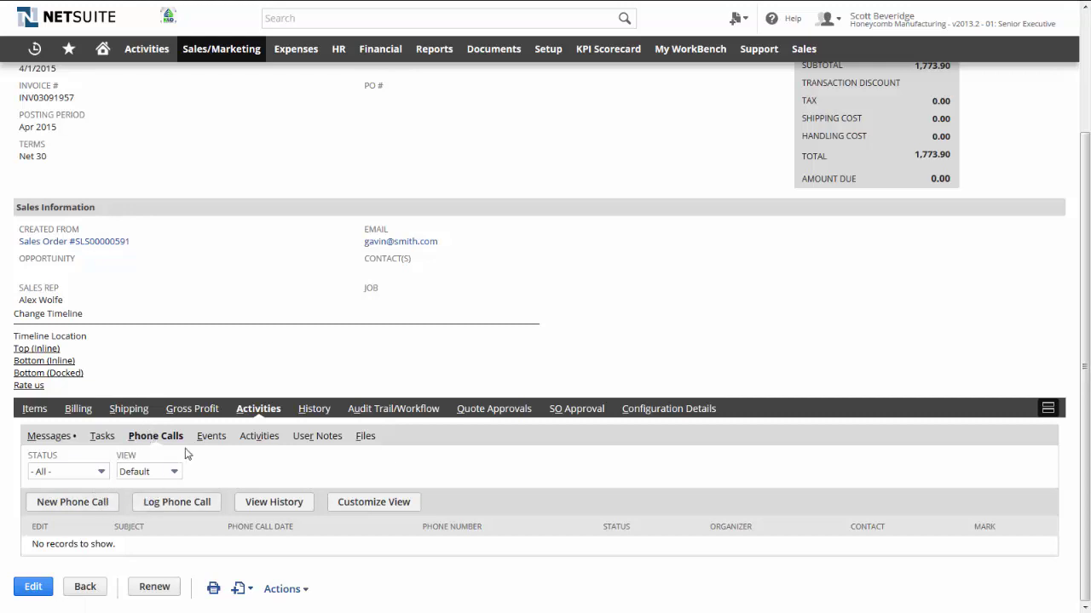
left_click(388, 409)
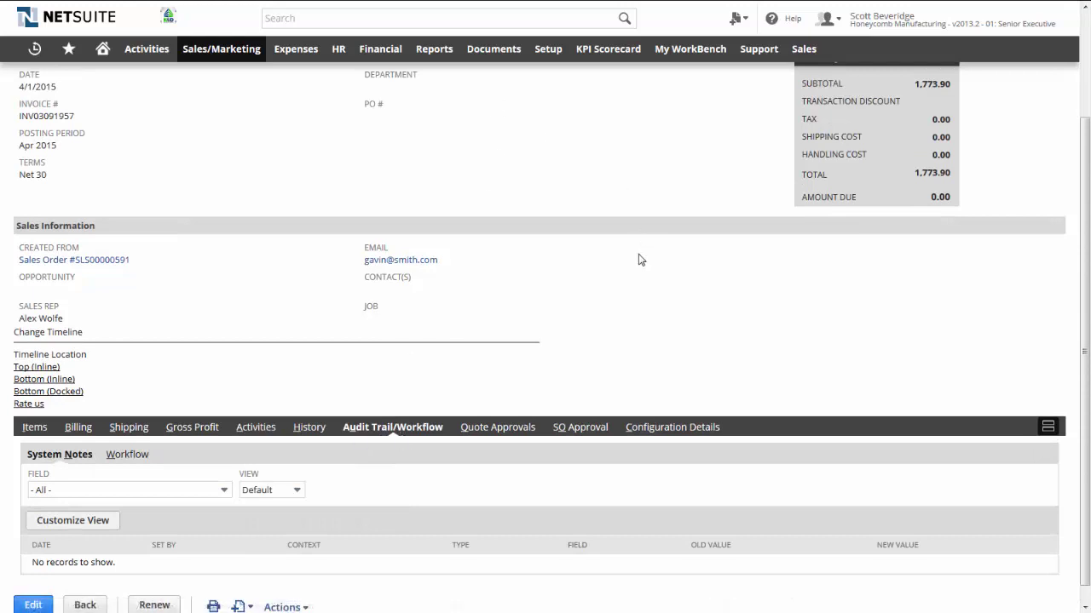
scroll(731, 414, "up", 3)
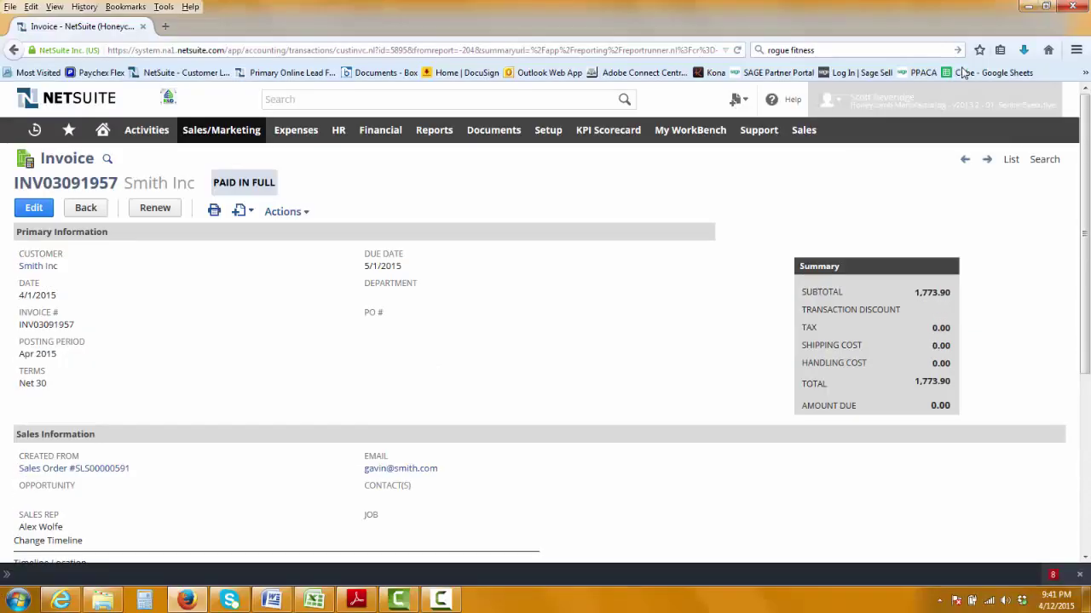
left_click(1027, 53)
left_click(919, 91)
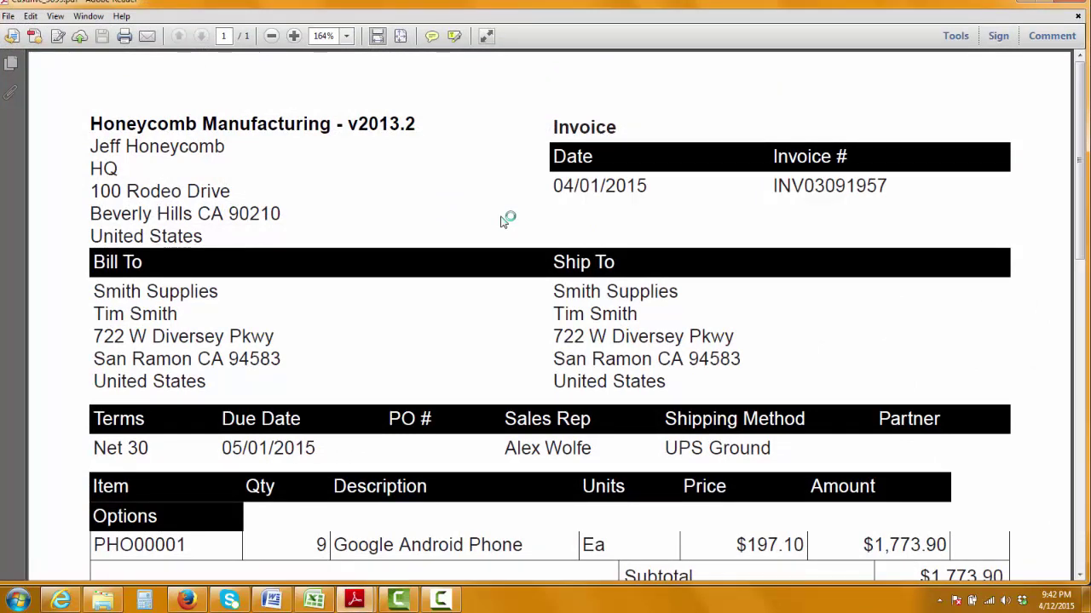
scroll(458, 247, "down", 3)
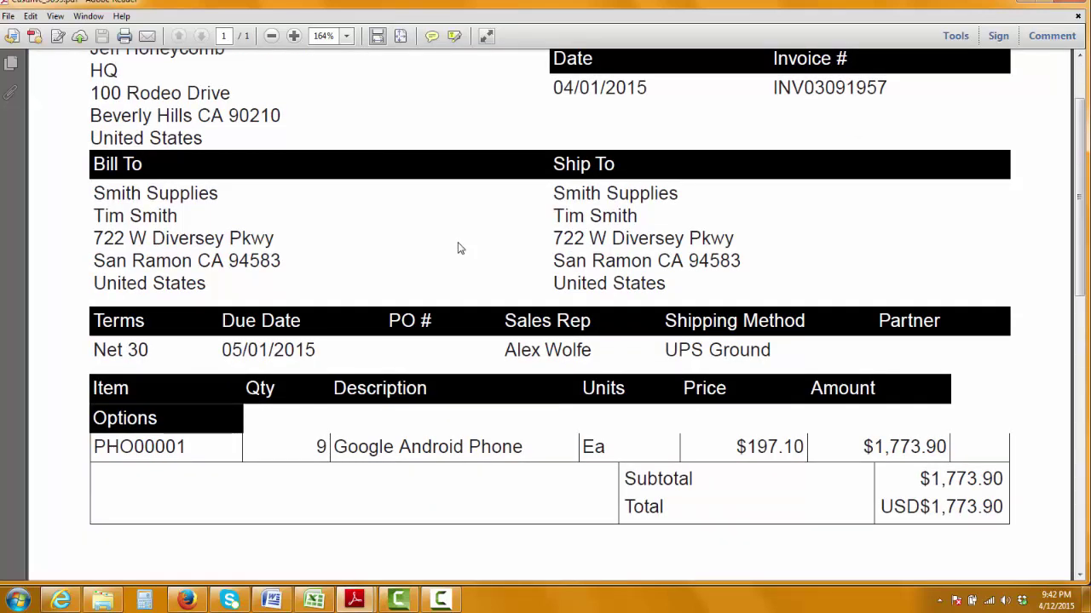
scroll(458, 247, "down", 2)
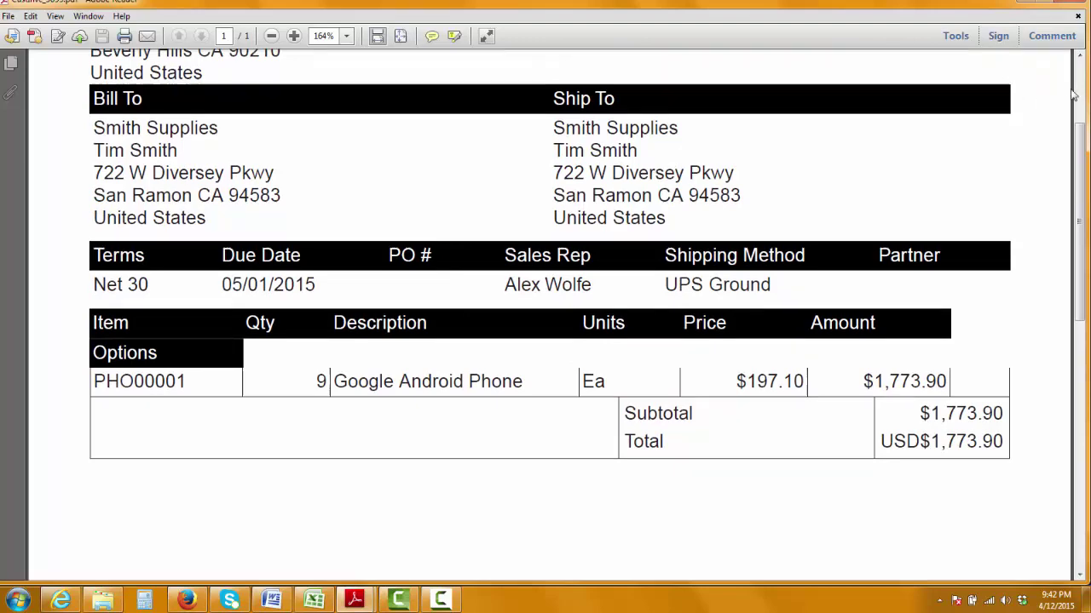
scroll(1077, 18, "up", 2)
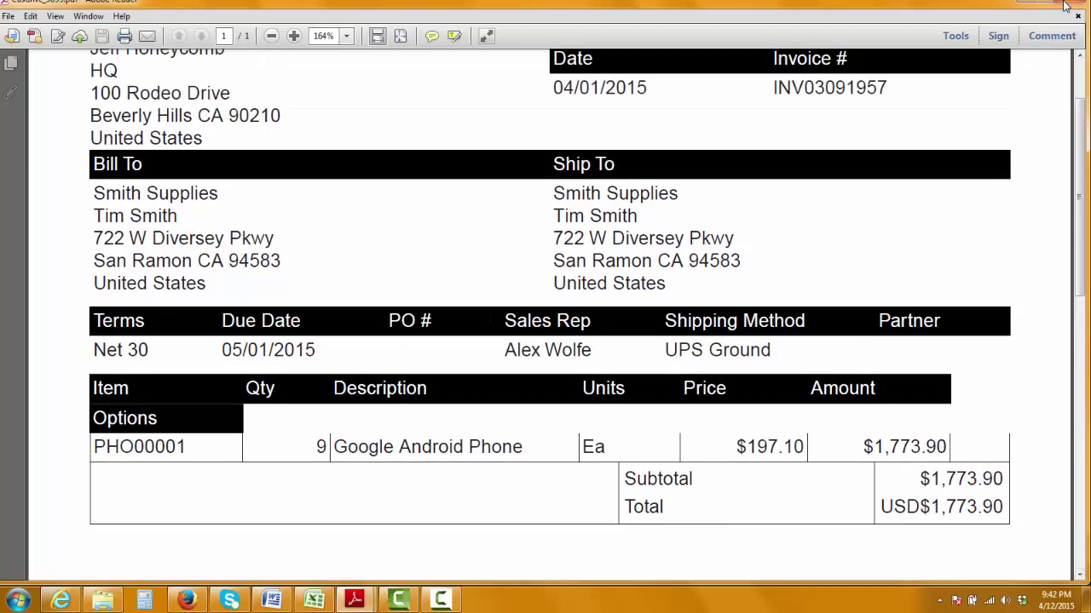
left_click(1065, 4)
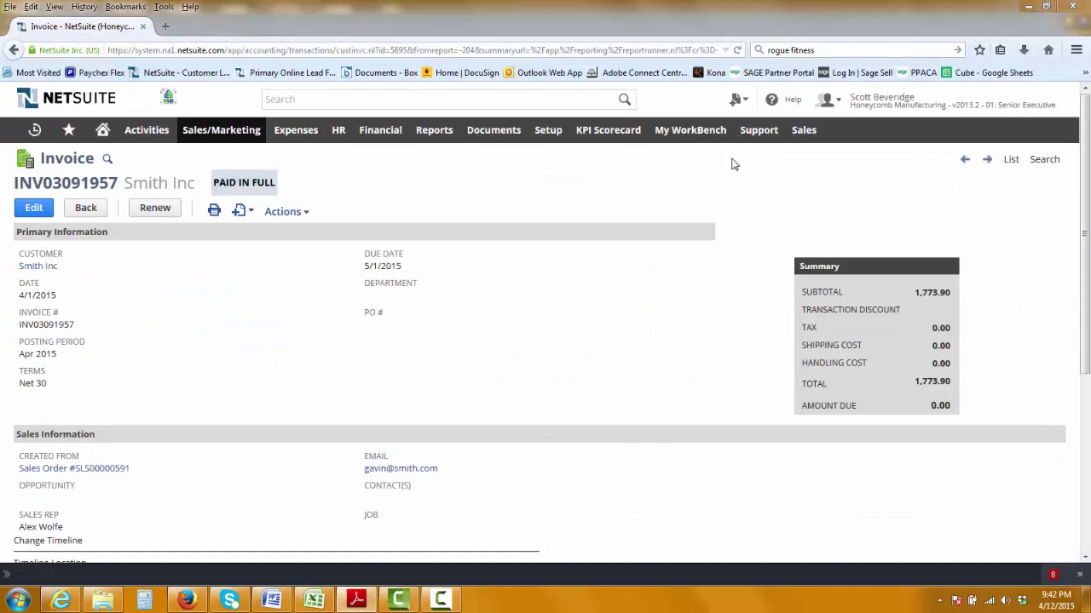
Go full screen, view the invoice's GL Impact, and open the 1100 Accounts Receivable register.
key("F11")
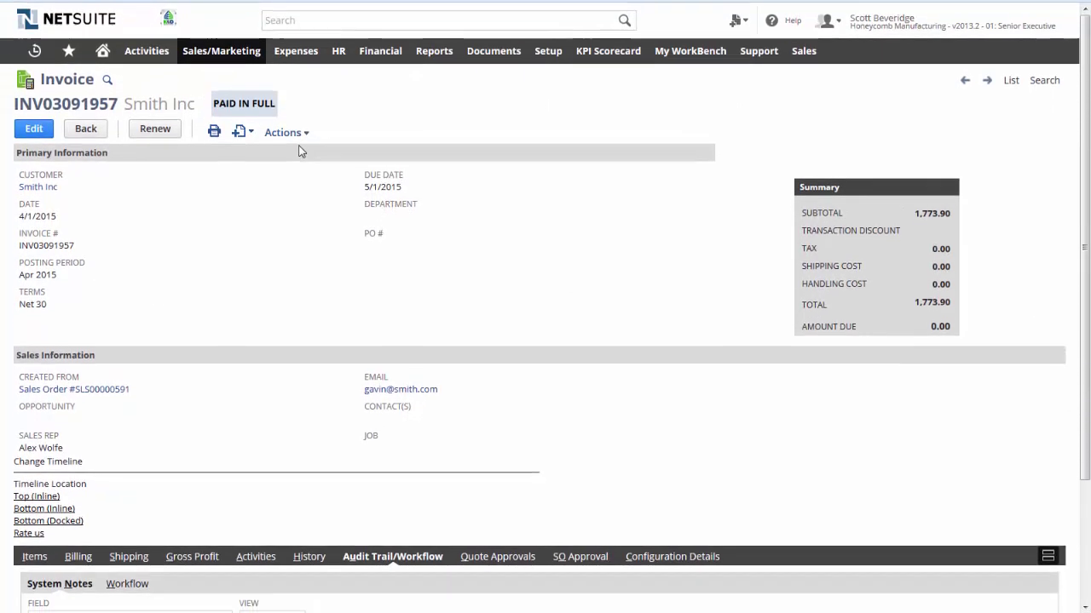
left_click(287, 132)
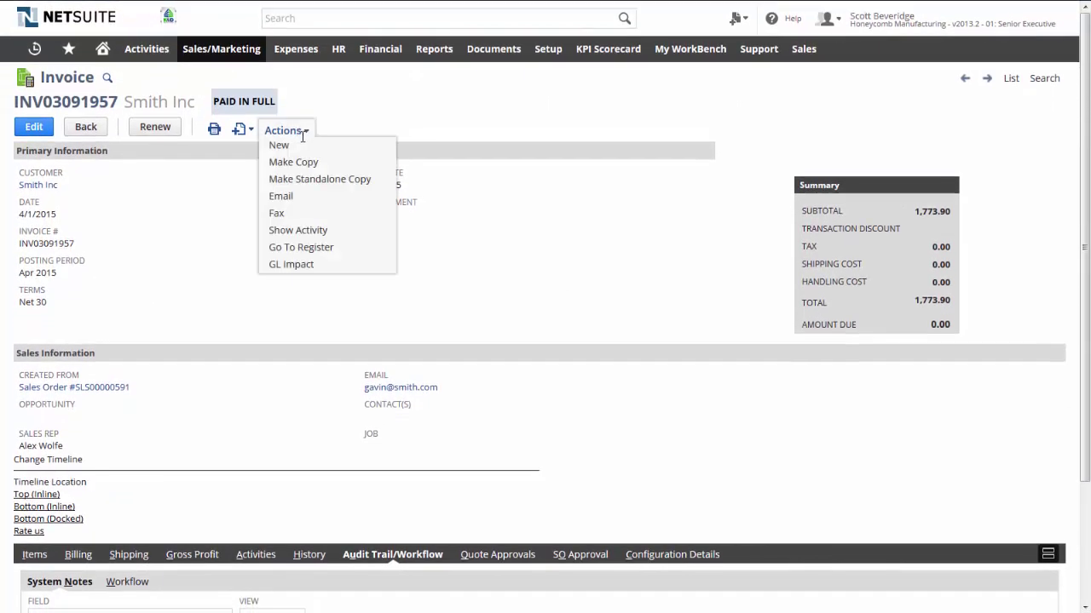
left_click(303, 271)
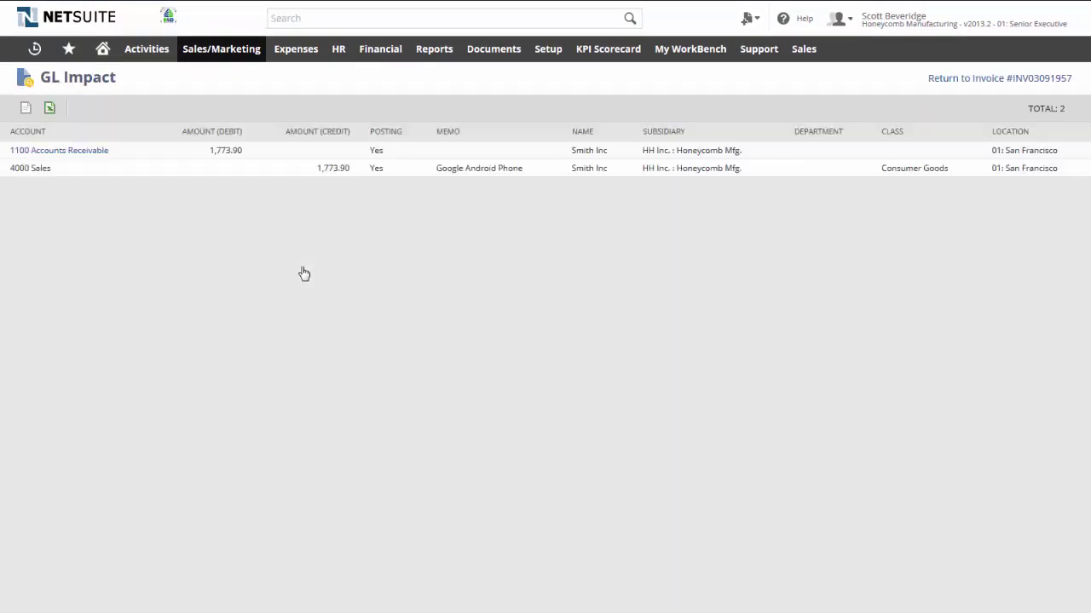
left_click(80, 153)
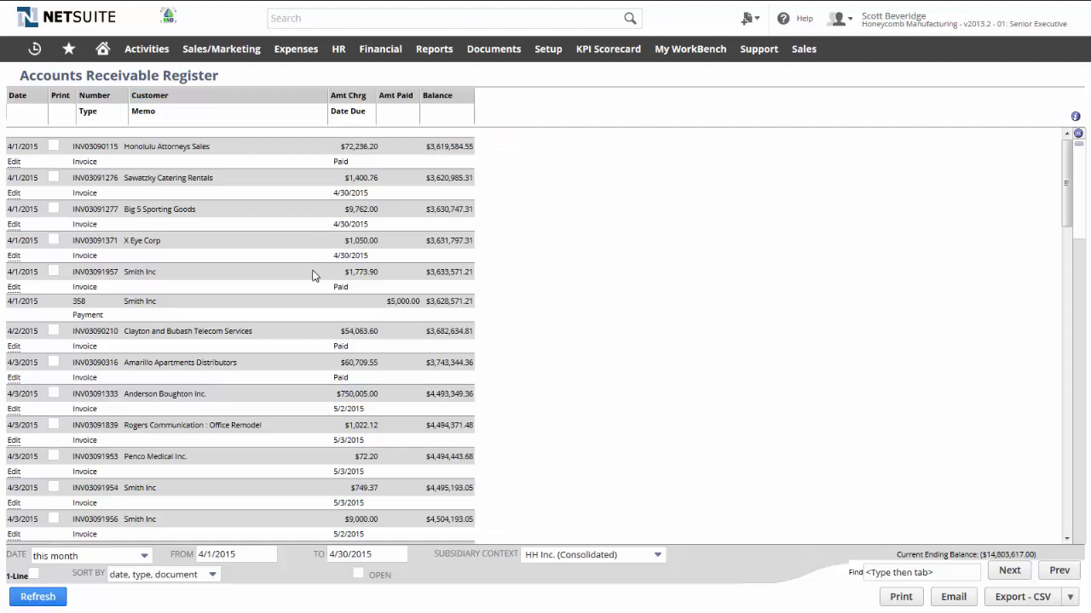
Reopen invoice INV03091957 from the register and browse the Recent Records list.
left_click(446, 277)
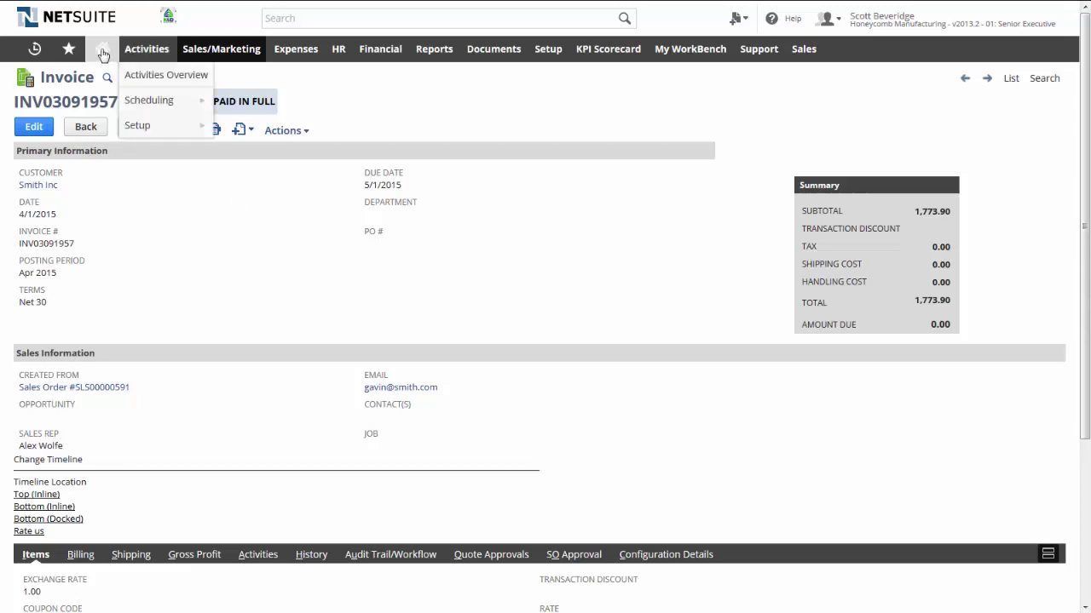
mouse_move(34, 56)
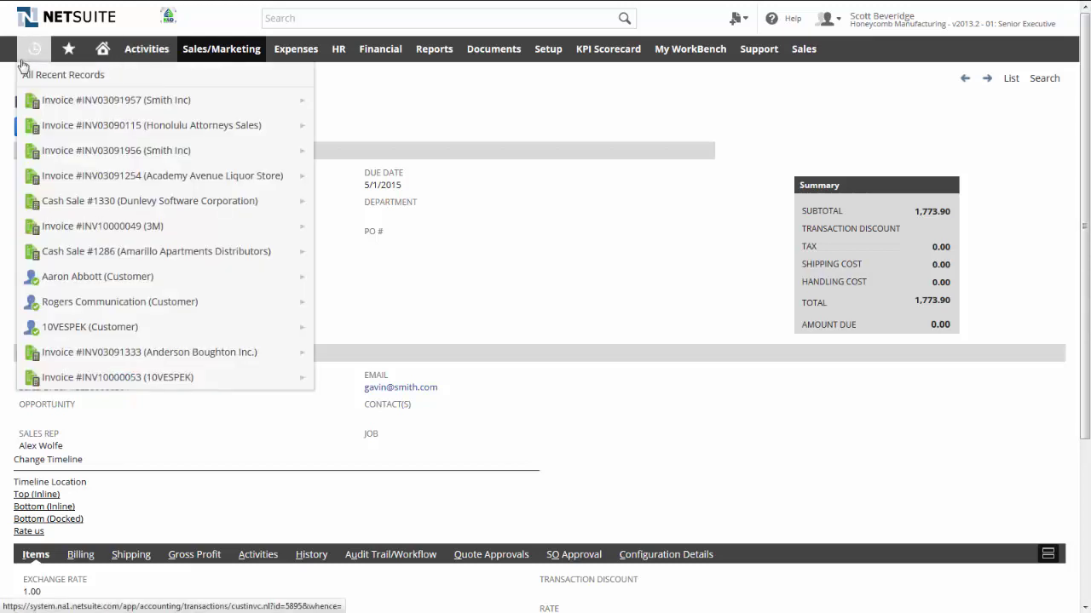
mouse_move(75, 112)
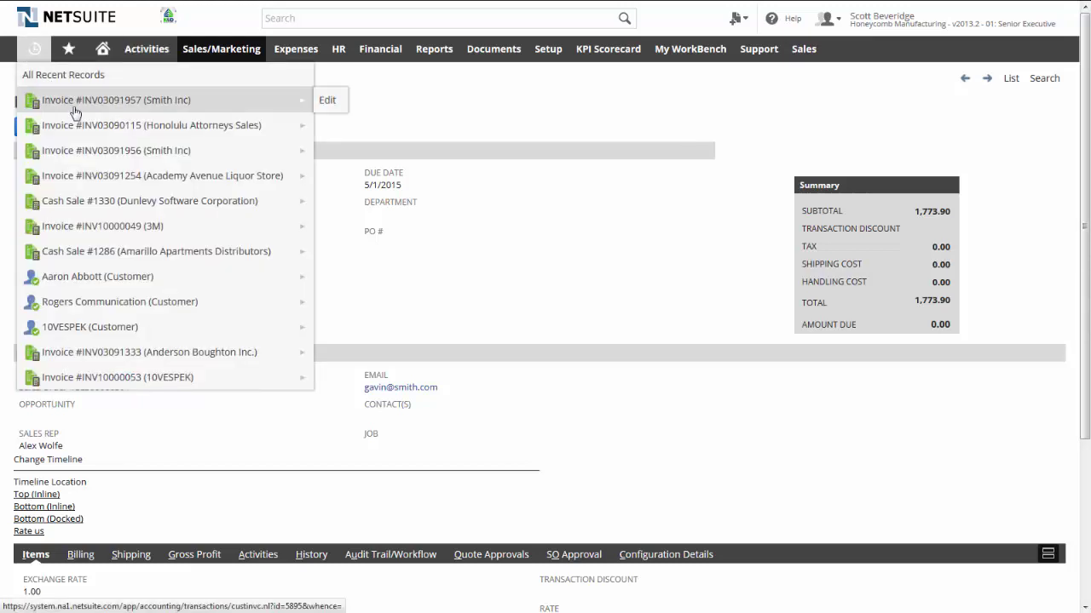
mouse_move(85, 182)
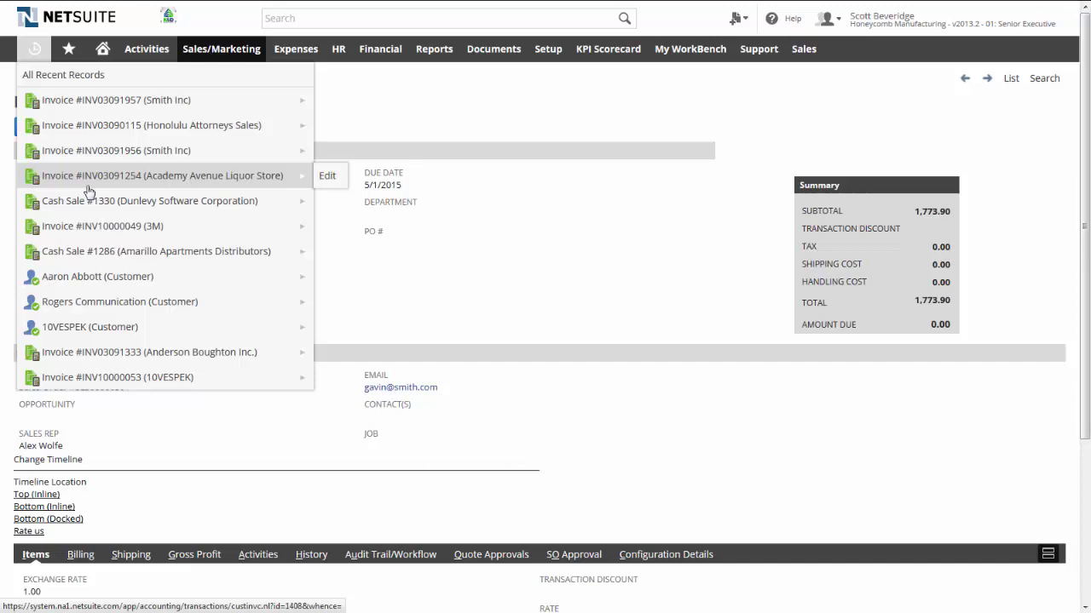
Return to the Home dashboard and show the Reminders portlet's set-up and remove options.
left_click(105, 53)
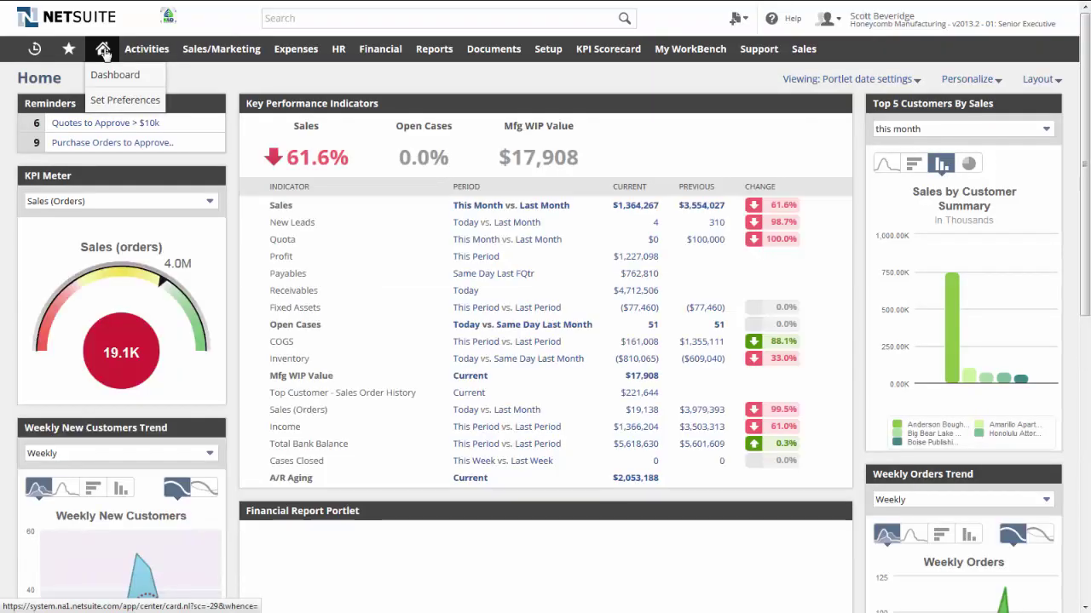
mouse_move(70, 58)
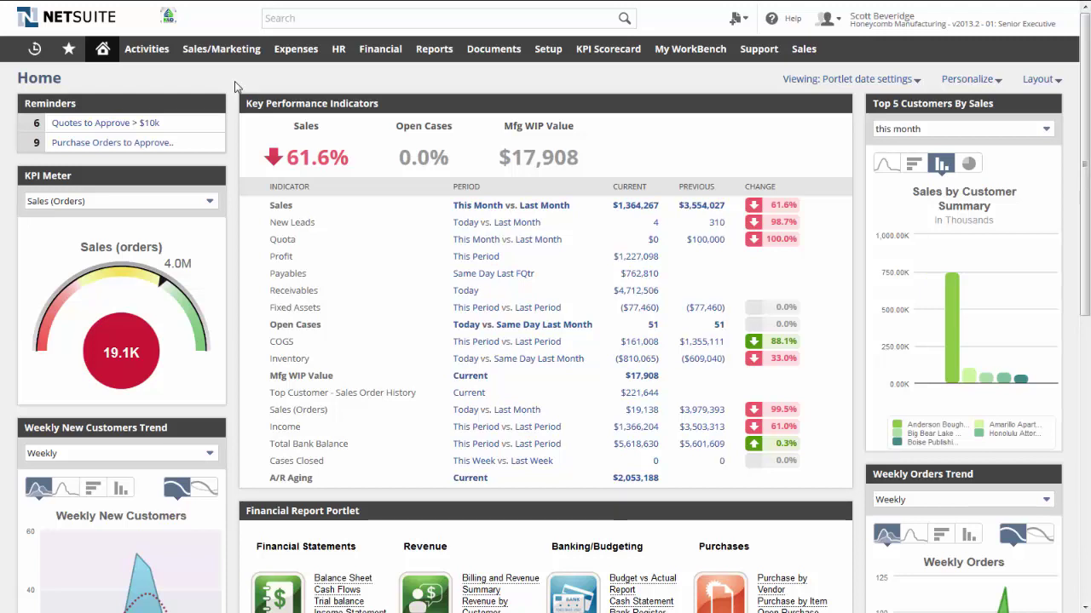
scroll(234, 128, "down", 2)
scroll(226, 119, "up", 2)
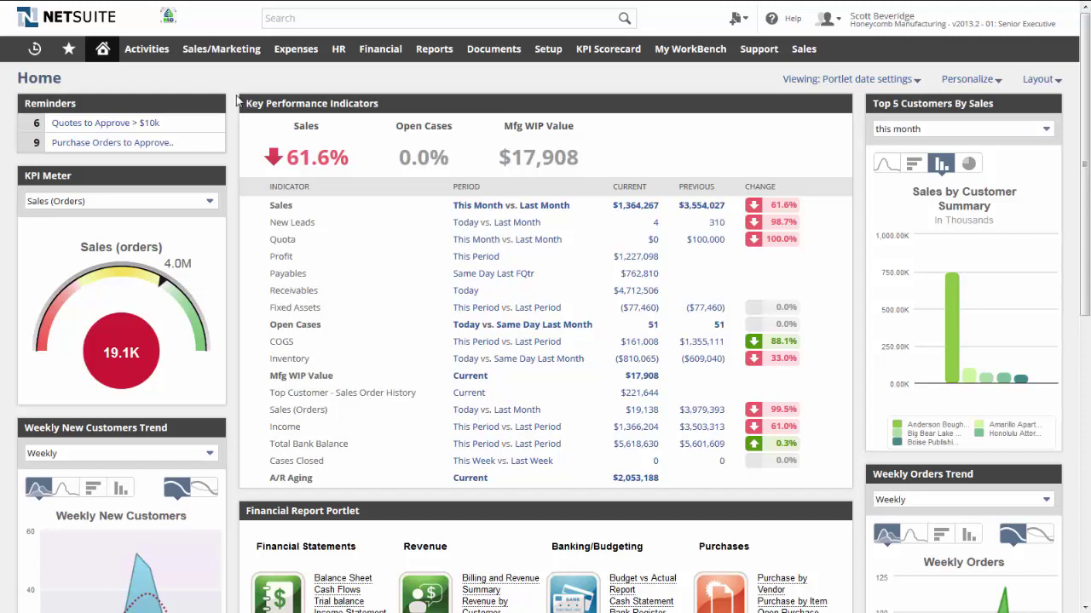
left_click(218, 107)
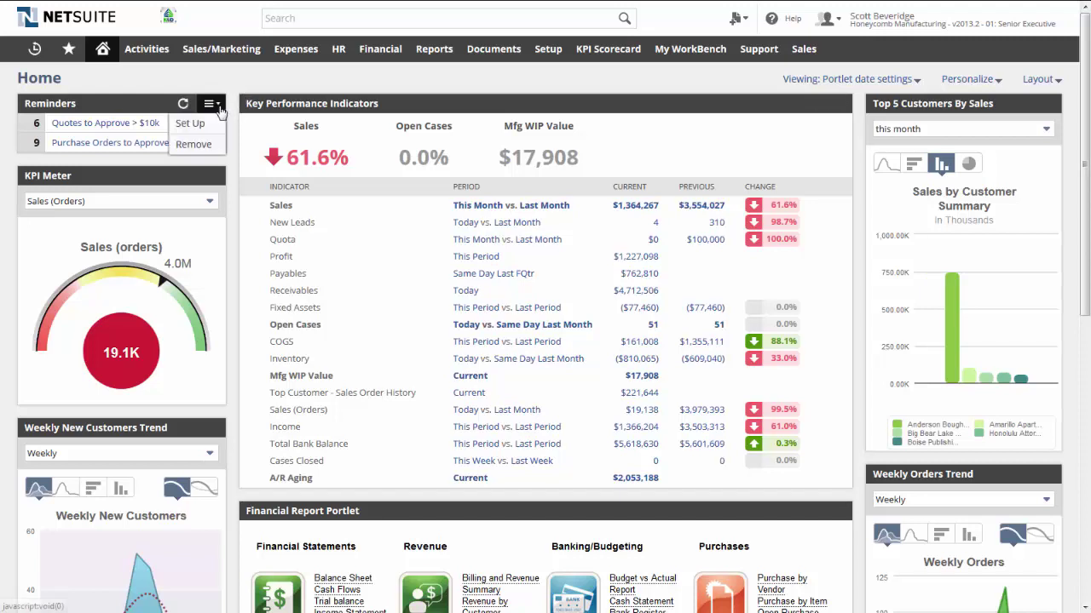